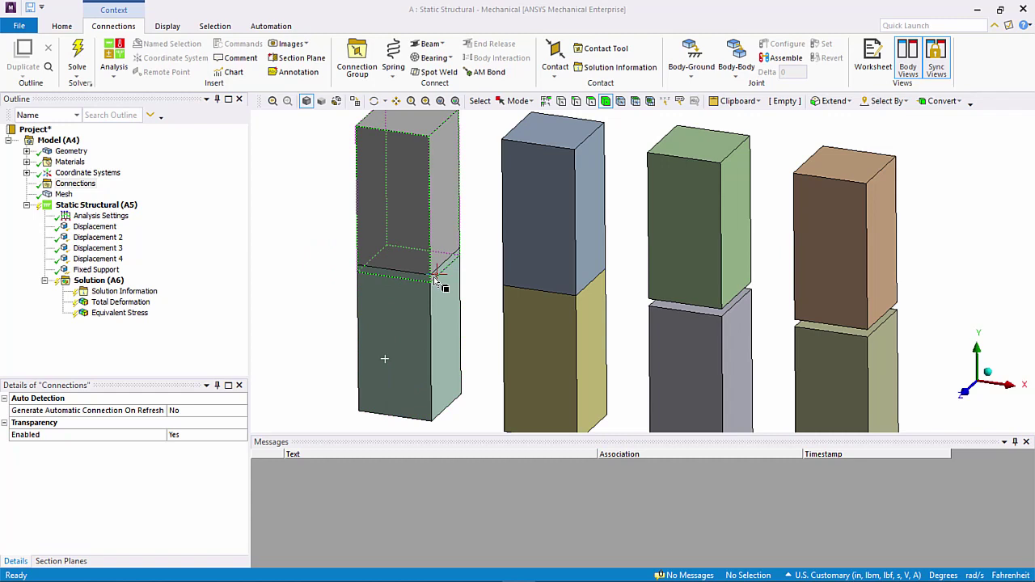
Select the first block pair's upper and lower blocks, then pan to show all four pairs.
{"action": "scroll", "coordinate": [446, 298], "scroll_direction": "up", "scroll_amount": 5}
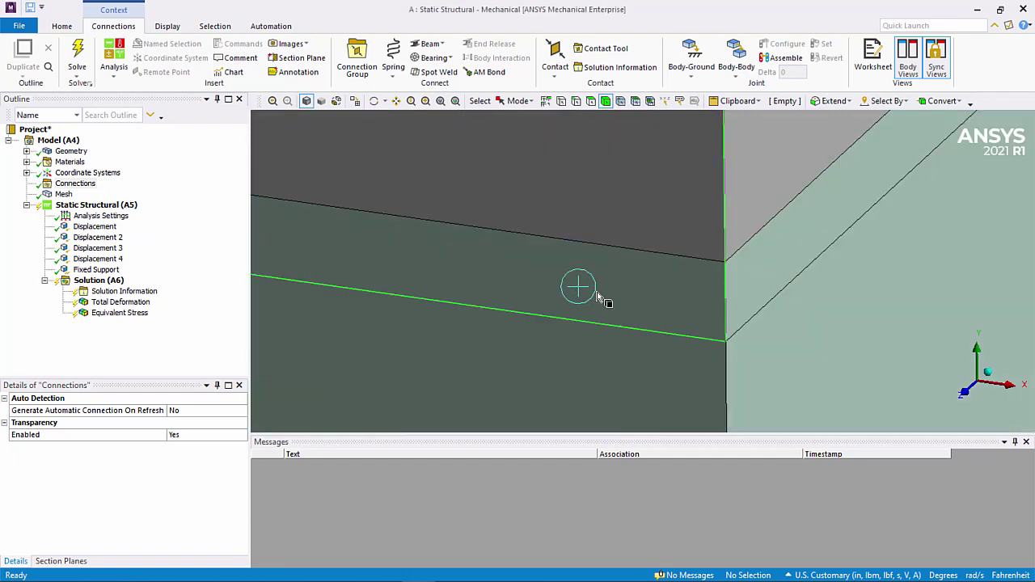
{"action": "left_click", "coordinate": [687, 210]}
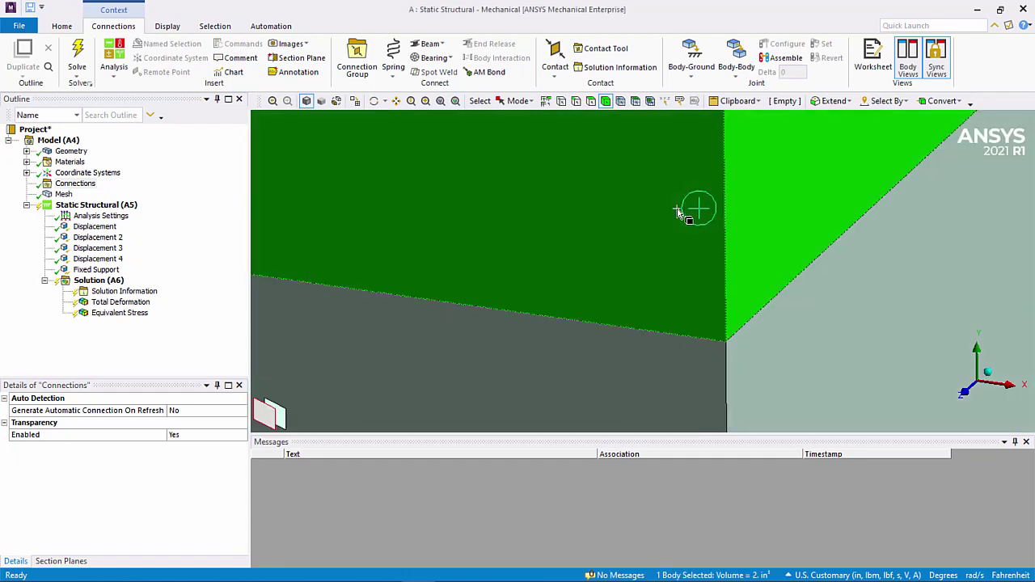
{"action": "left_click", "coordinate": [658, 370]}
{"action": "scroll", "coordinate": [657, 369], "scroll_direction": "down", "scroll_amount": 1}
{"action": "scroll", "coordinate": [663, 368], "scroll_direction": "down", "scroll_amount": 1}
{"action": "scroll", "coordinate": [668, 362], "scroll_direction": "down", "scroll_amount": 2}
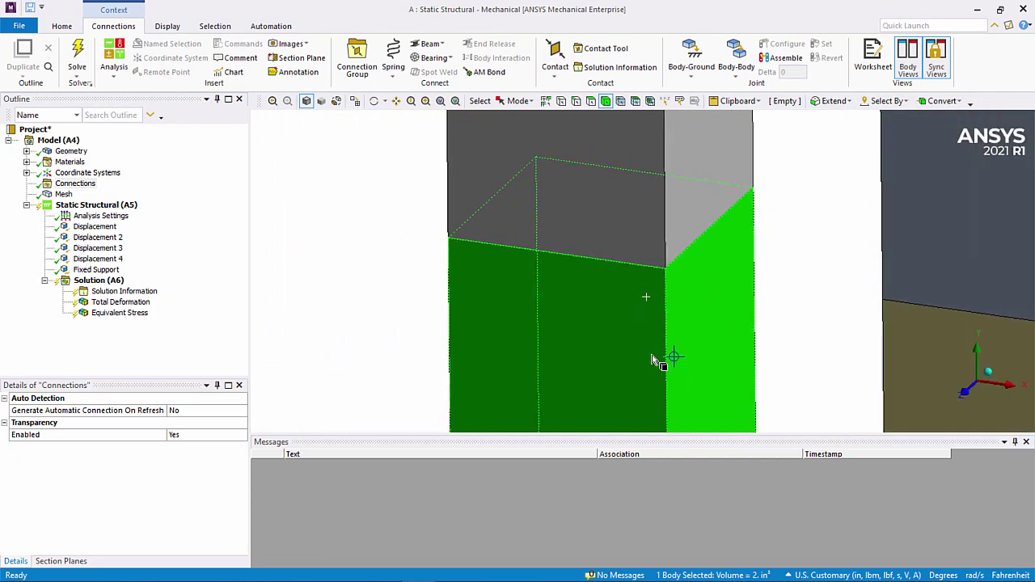
{"action": "scroll", "coordinate": [659, 357], "scroll_direction": "down", "scroll_amount": 2}
{"action": "scroll", "coordinate": [651, 353], "scroll_direction": "down", "scroll_amount": 1}
{"action": "left_click", "coordinate": [512, 283]}
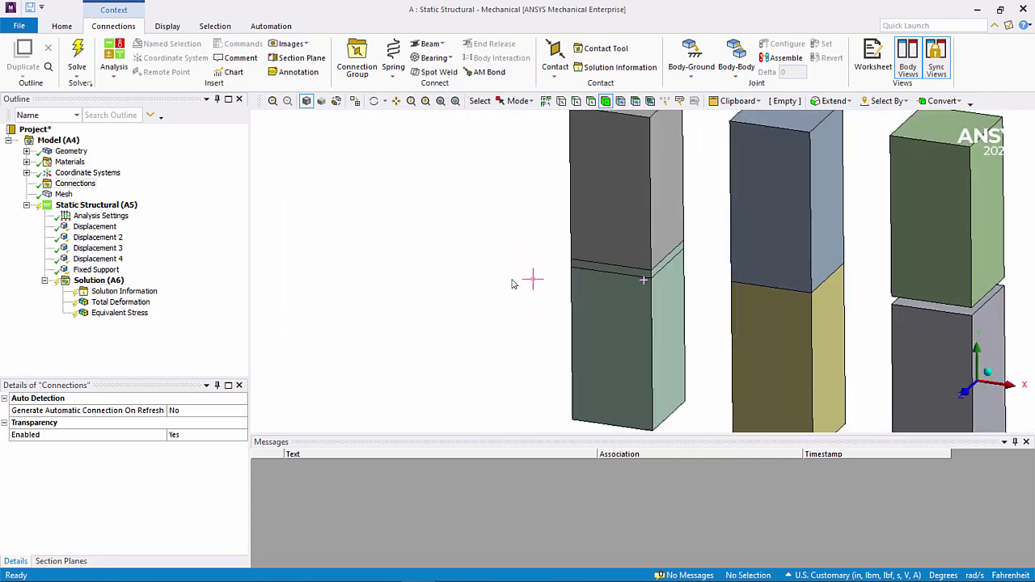
{"action": "middle_click_drag", "start_coordinate": [532, 282], "coordinate": [361, 275], "text": "ctrl"}
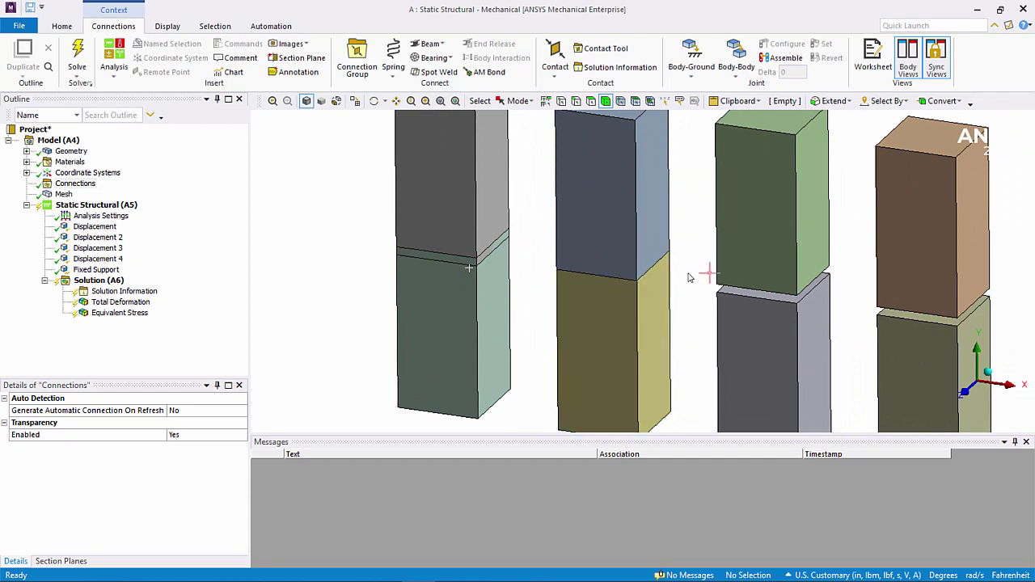
{"action": "middle_click_drag", "start_coordinate": [595, 275], "coordinate": [554, 258], "text": "ctrl"}
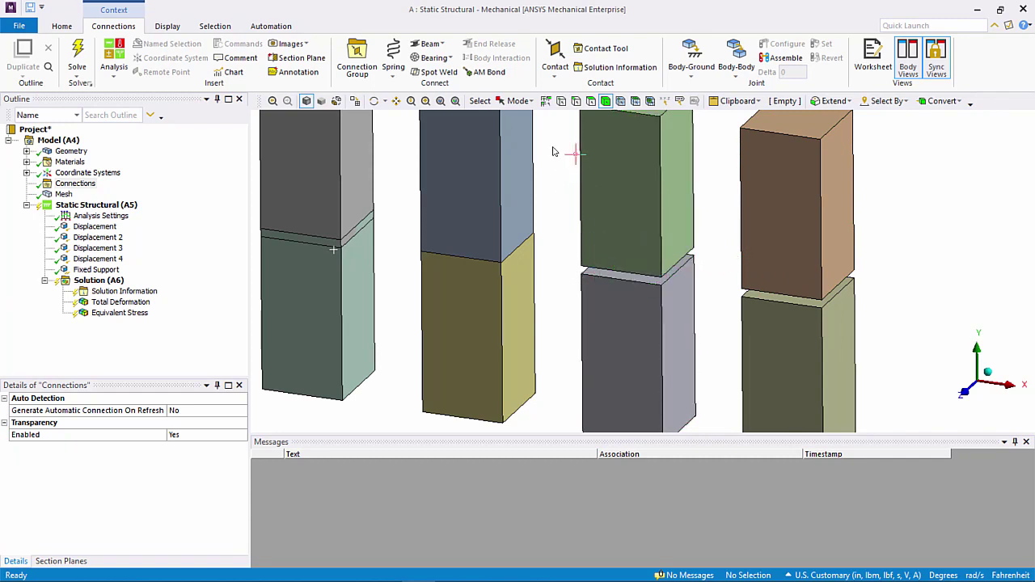
Measure the gap between the upper green block and the facing grey block by picking corner vertices.
{"action": "left_click", "coordinate": [561, 102]}
{"action": "left_click", "coordinate": [587, 275]}
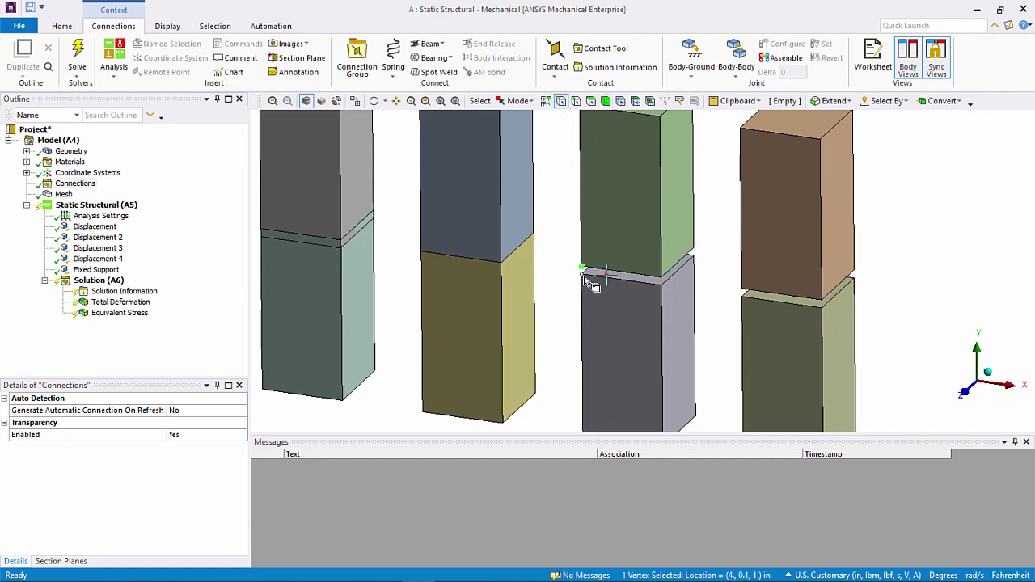
{"action": "left_click", "coordinate": [584, 277], "text": "ctrl"}
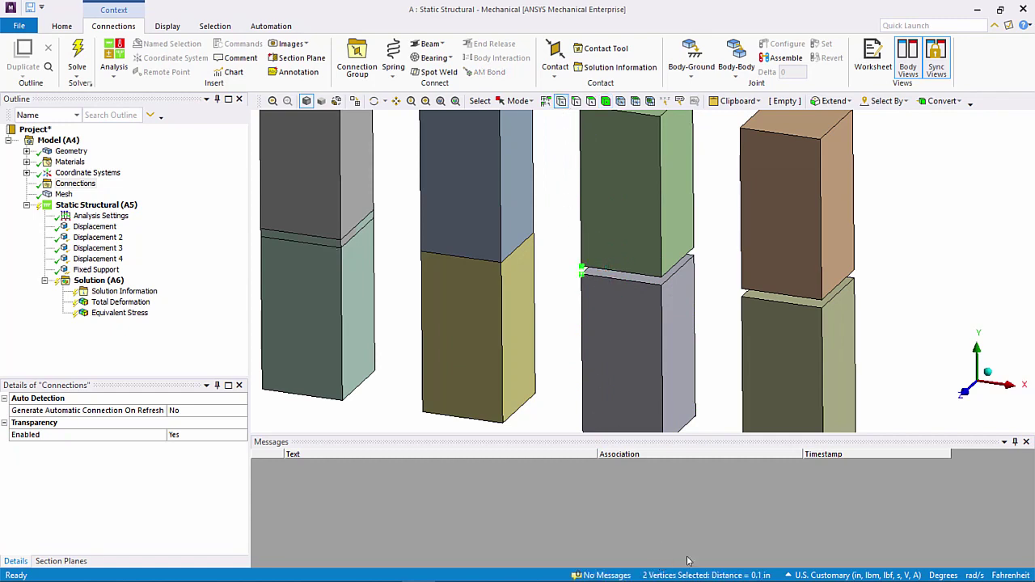
{"action": "left_click", "coordinate": [555, 342]}
{"action": "scroll", "coordinate": [553, 344], "scroll_direction": "down", "scroll_amount": 1}
{"action": "scroll", "coordinate": [553, 344], "scroll_direction": "down", "scroll_amount": 1}
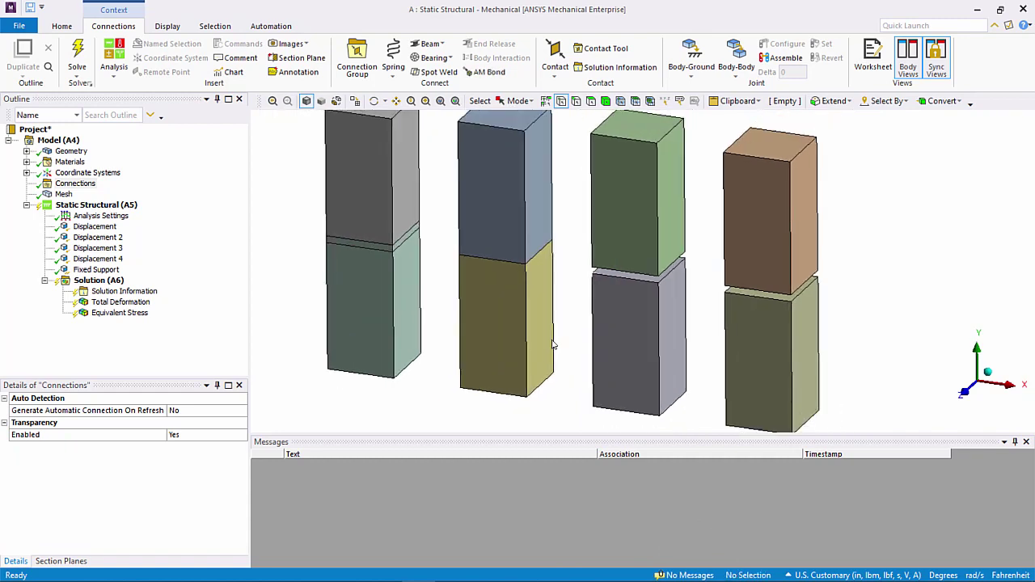
{"action": "middle_click_drag", "start_coordinate": [555, 346], "coordinate": [596, 347], "text": "ctrl"}
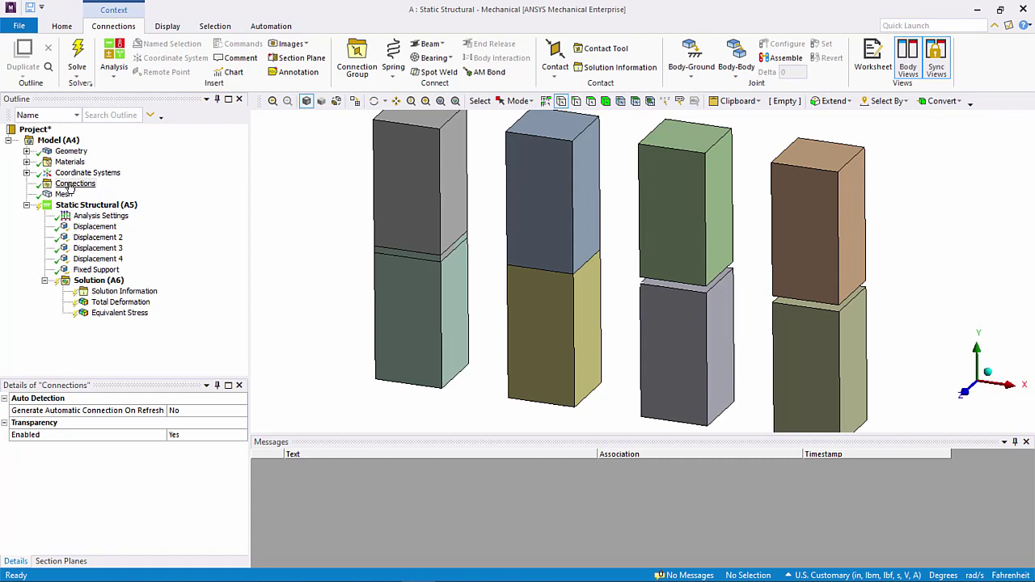
Add a Connection Group, auto-create its contacts and inspect the resulting bonded Contact Region.
{"action": "left_click", "coordinate": [71, 185]}
{"action": "right_click", "coordinate": [71, 185]}
{"action": "mouse_move", "coordinate": [101, 191]}
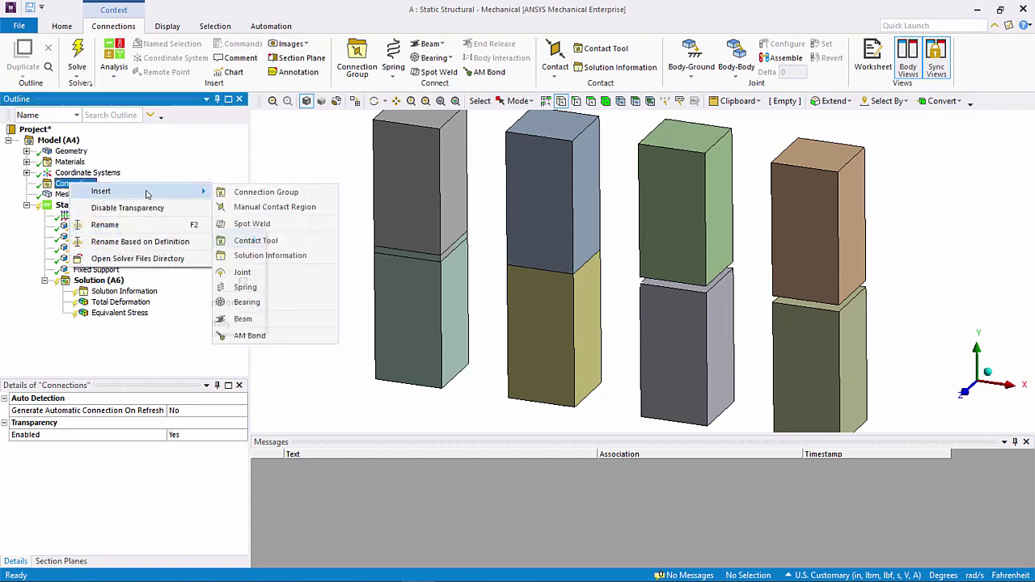
{"action": "left_click", "coordinate": [275, 193]}
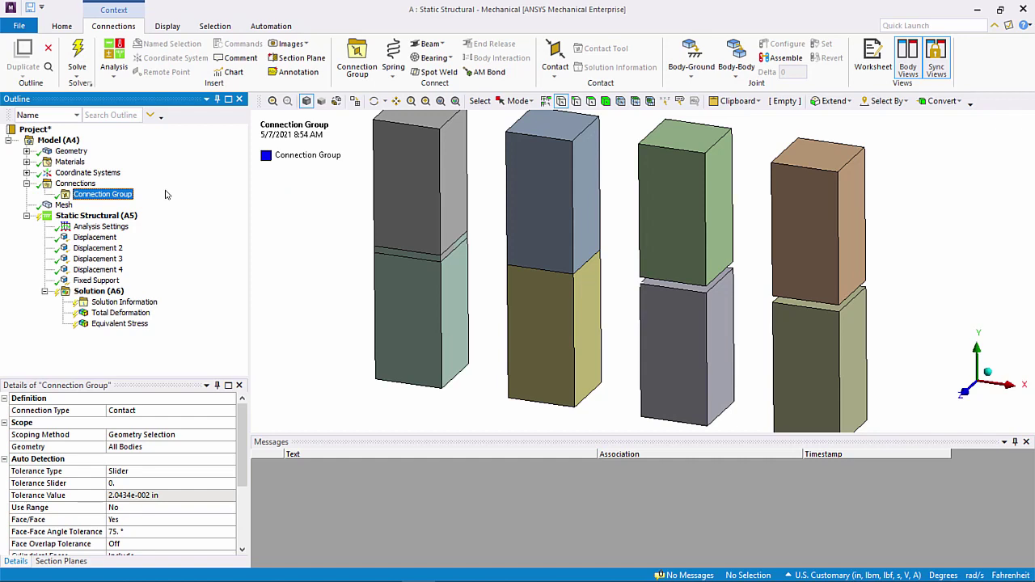
{"action": "right_click", "coordinate": [106, 197]}
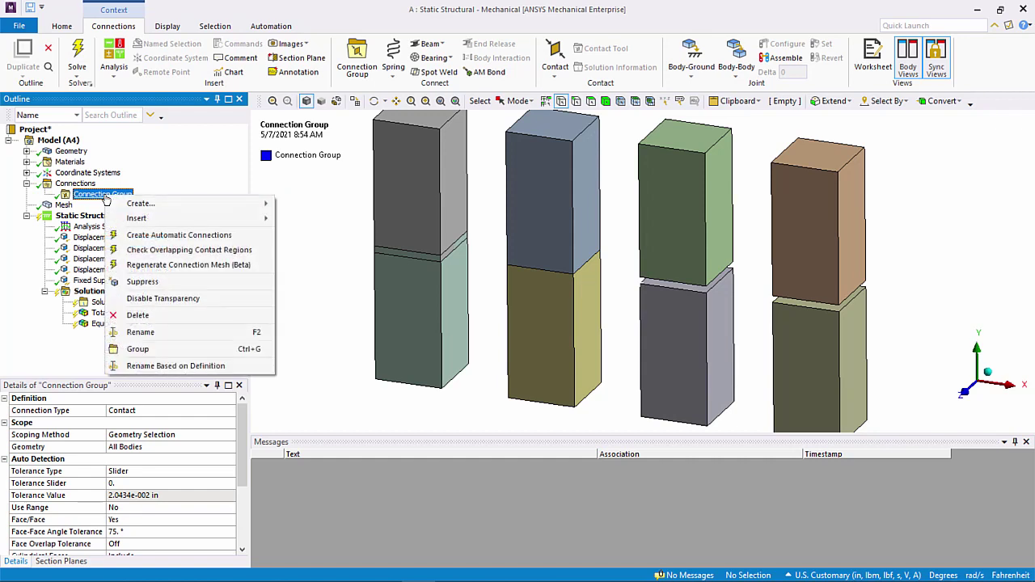
{"action": "left_click", "coordinate": [179, 234]}
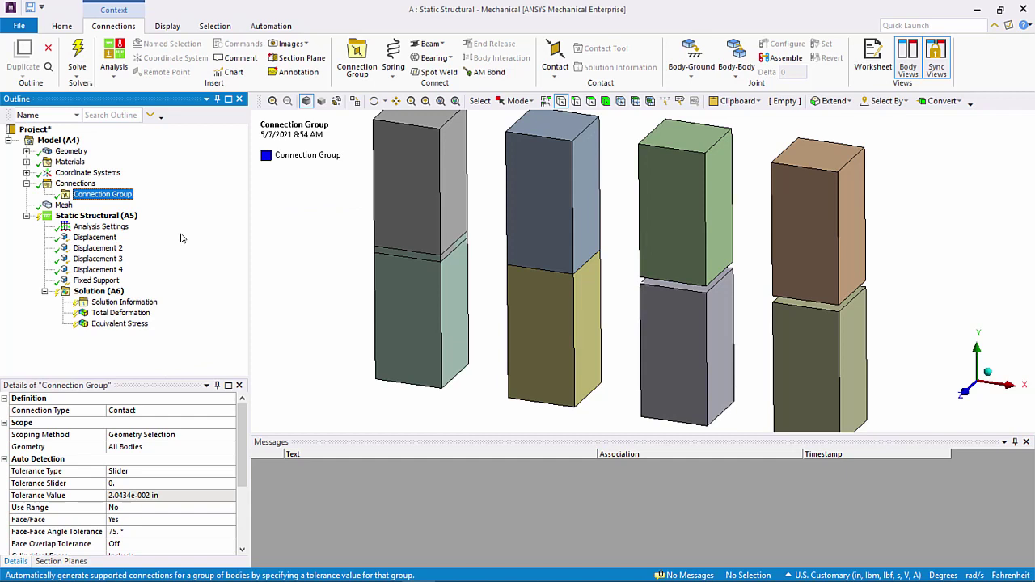
{"action": "left_click", "coordinate": [45, 195]}
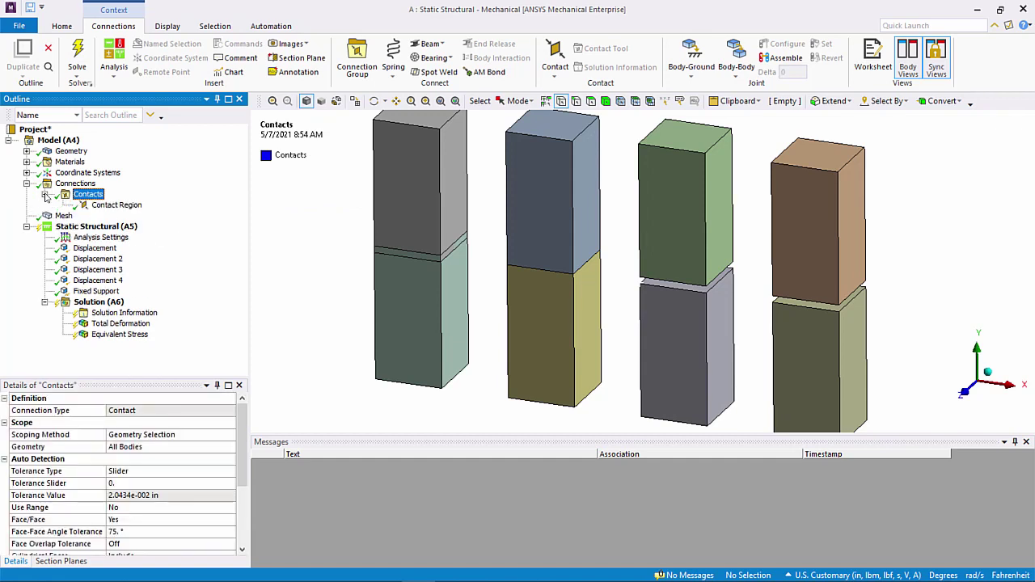
{"action": "left_click", "coordinate": [111, 207]}
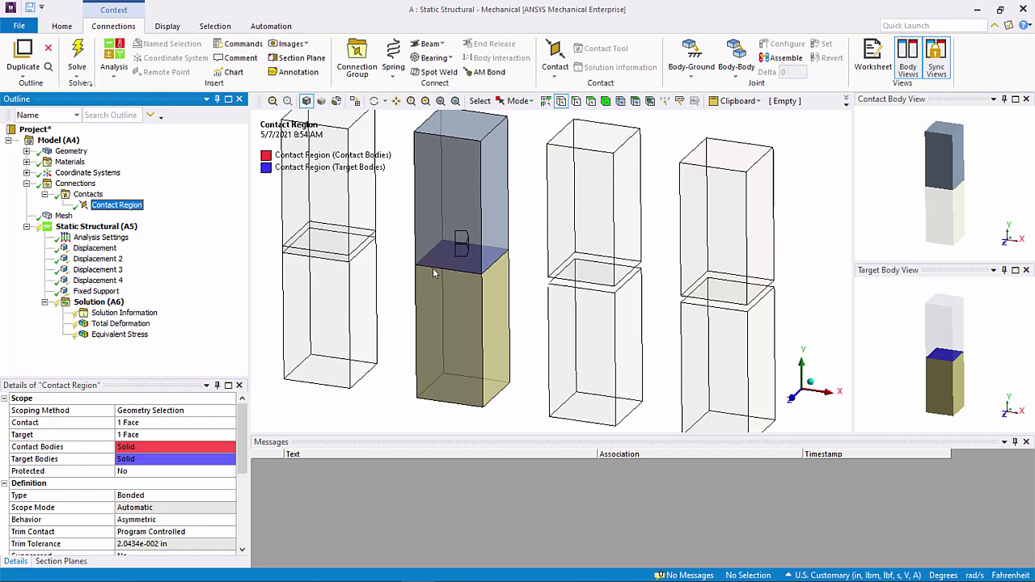
Select the Contacts folder to see its slider tolerance of 0 (about 0.0204 in).
{"action": "left_click", "coordinate": [89, 195]}
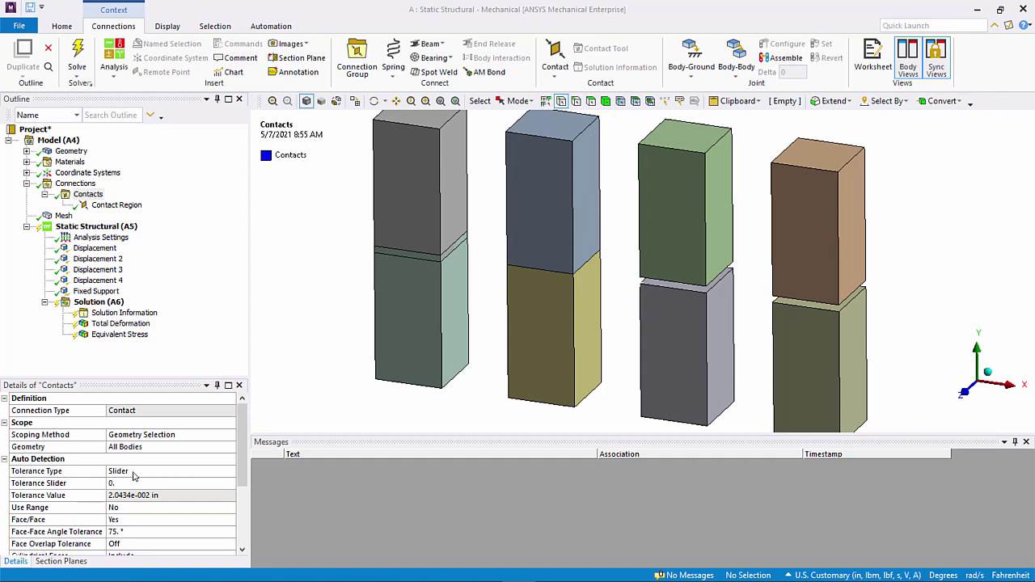
Switch Tolerance Type to Value and settle the Tolerance Value at 0.2 in, briefly trying 0.02 in.
{"action": "double_click", "coordinate": [133, 471]}
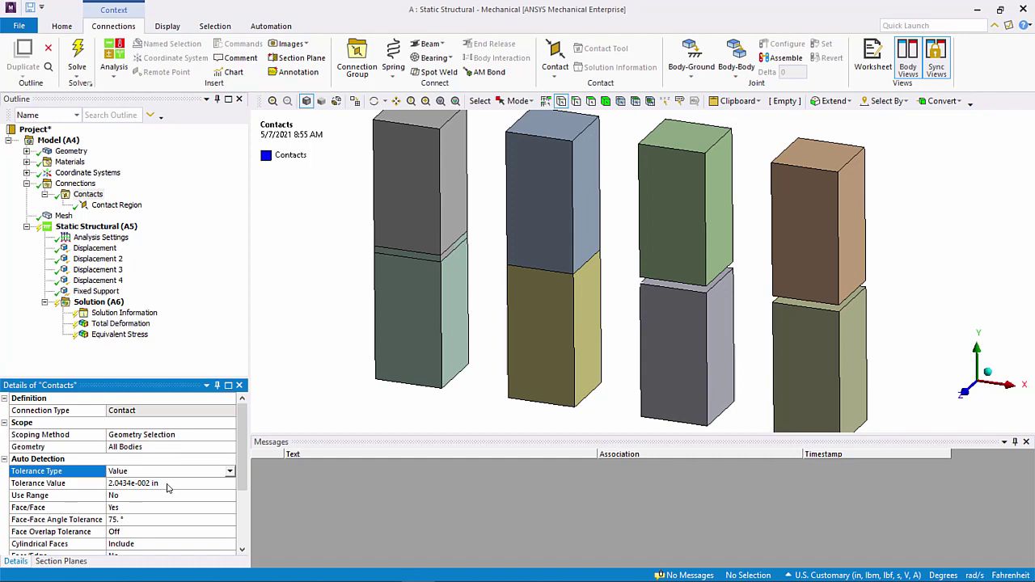
{"action": "left_click", "coordinate": [168, 483]}
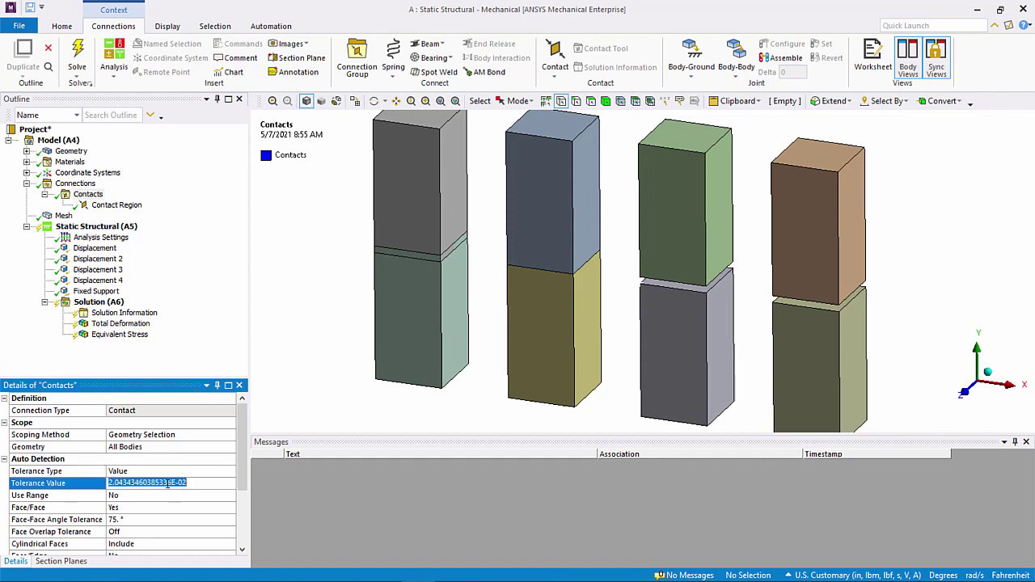
{"action": "key", "text": "BackSpace"}
{"action": "type", "text": "0.2"}
{"action": "key", "text": "Return"}
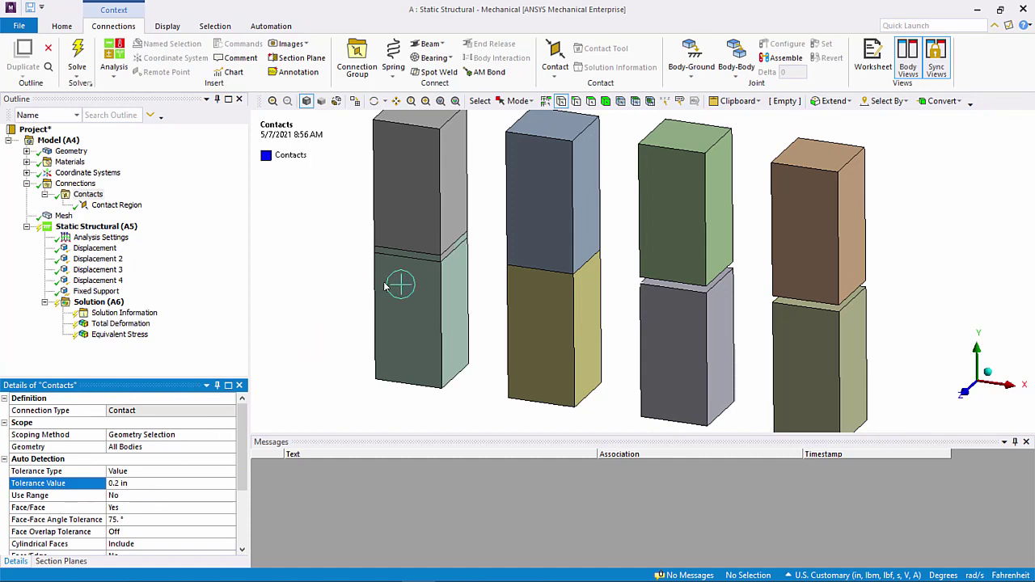
{"action": "left_click", "coordinate": [135, 484]}
{"action": "type", "text": ".02"}
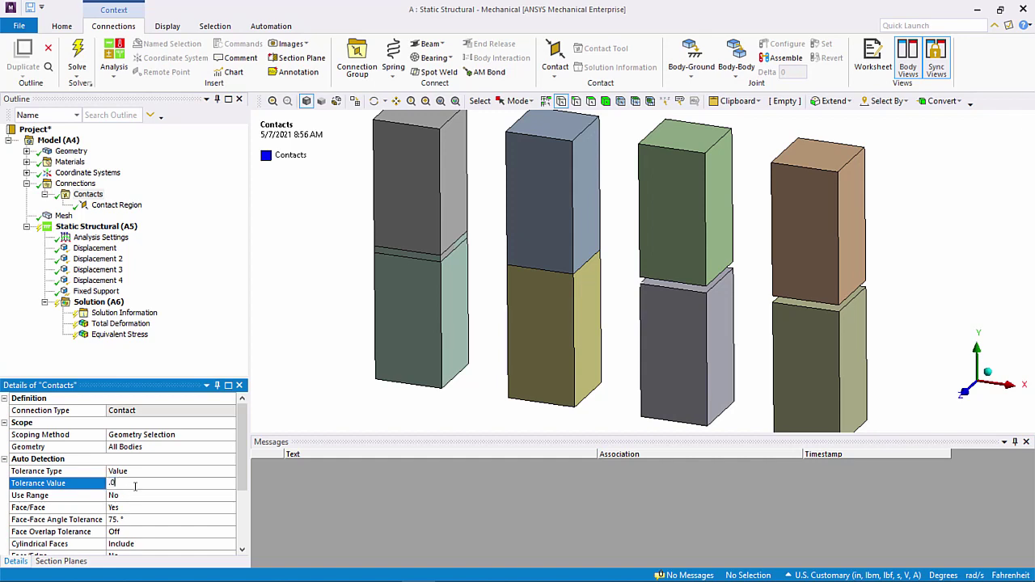
{"action": "key", "text": "Return"}
{"action": "left_click", "coordinate": [153, 483]}
{"action": "type", "text": "0.2"}
{"action": "key", "text": "Return"}
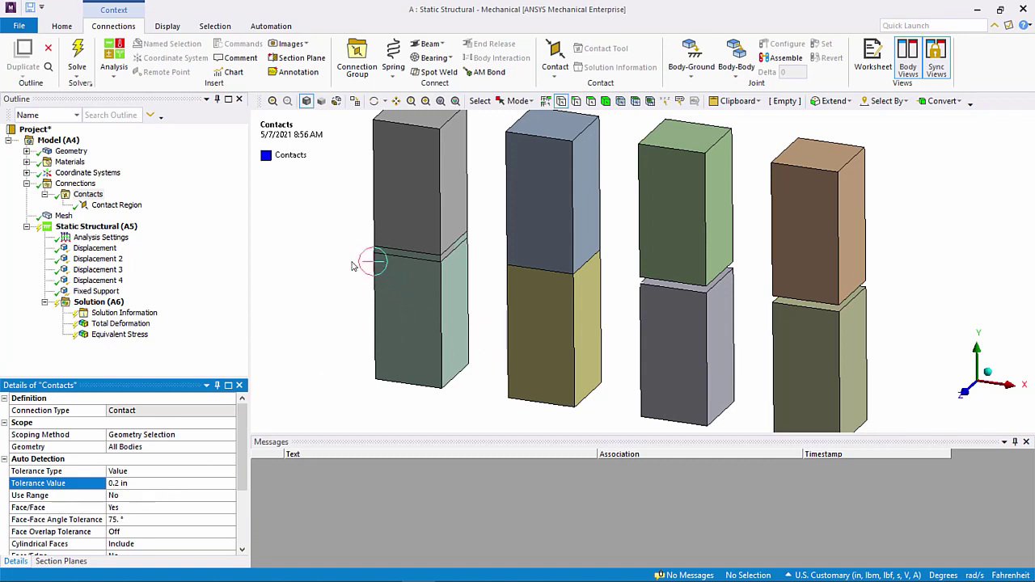
Regenerate automatic contacts with the 0.2 in tolerance and check Contact Regions 1–4.
{"action": "left_click", "coordinate": [89, 196]}
{"action": "right_click", "coordinate": [89, 195]}
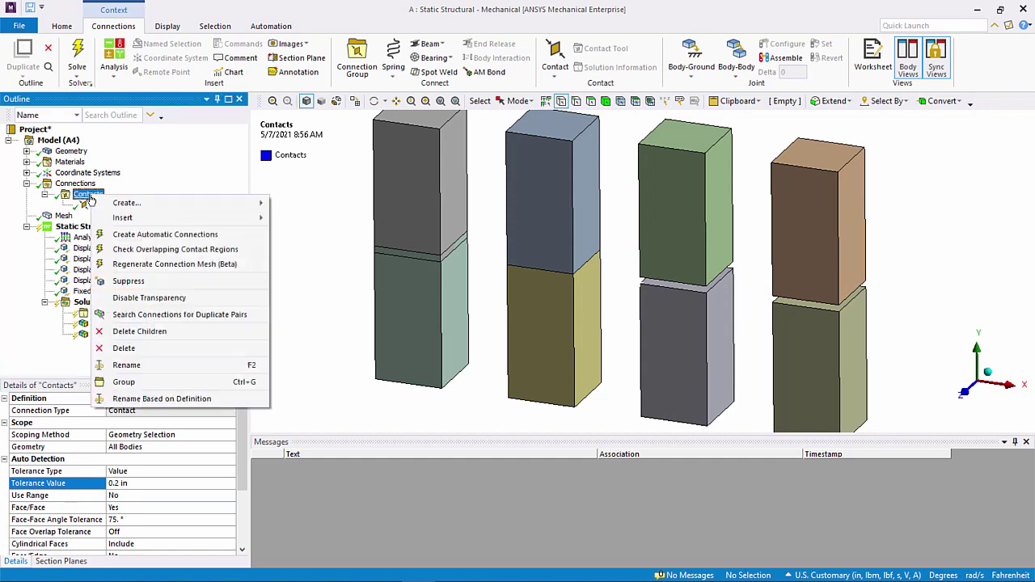
{"action": "left_click", "coordinate": [119, 233]}
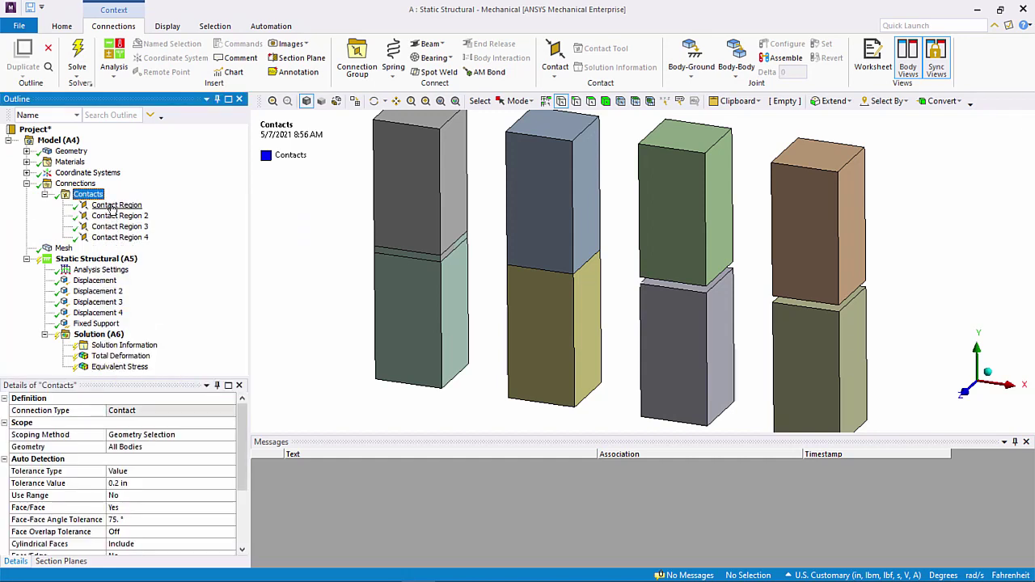
{"action": "left_click", "coordinate": [365, 296]}
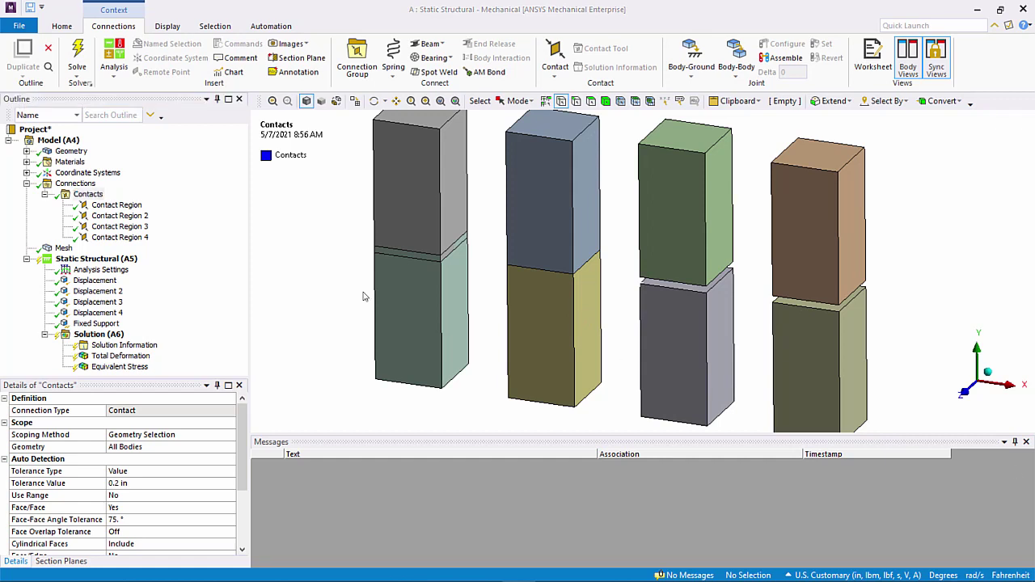
{"action": "left_click", "coordinate": [113, 207]}
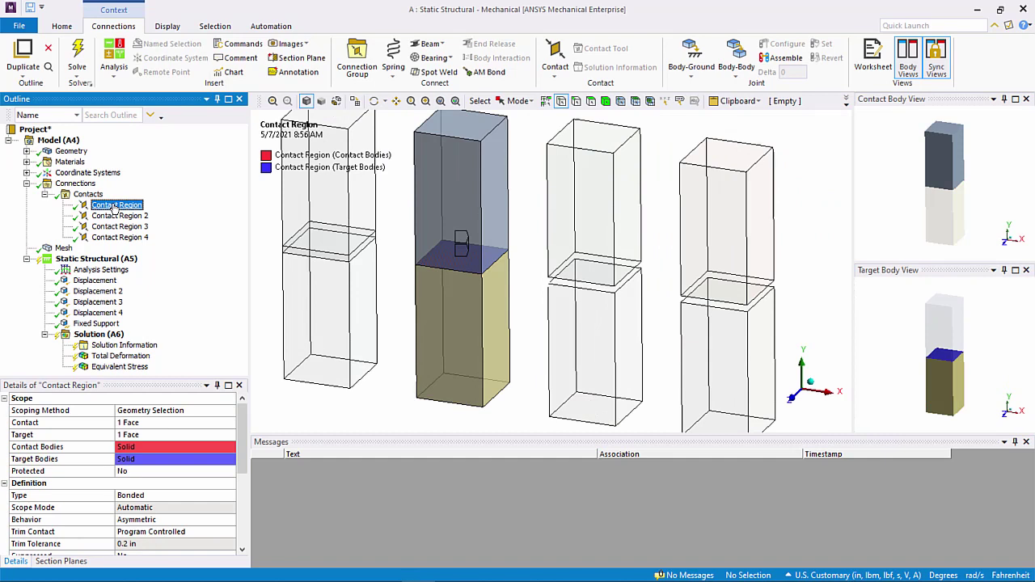
{"action": "key", "text": "Down"}
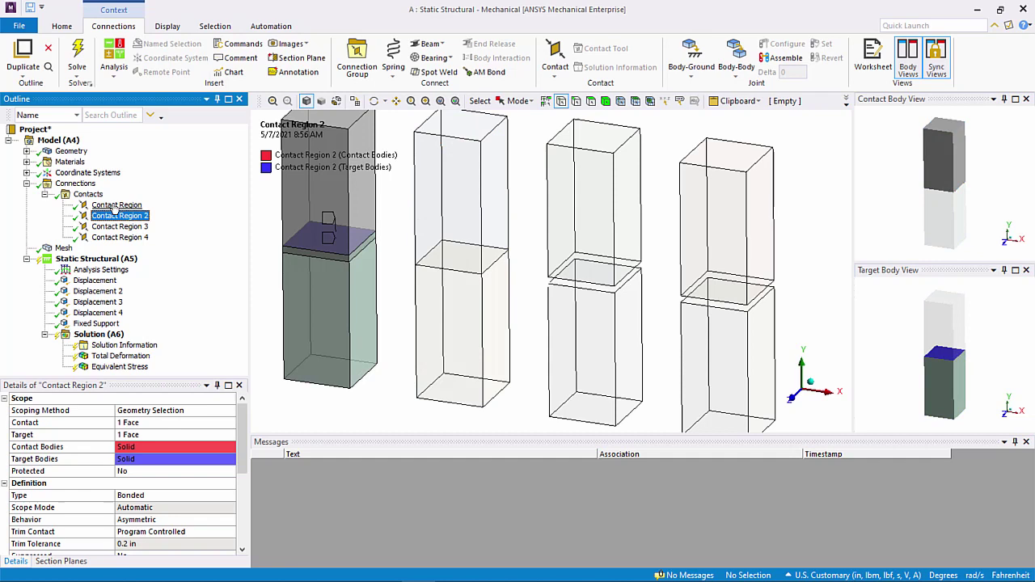
{"action": "key", "text": "Down"}
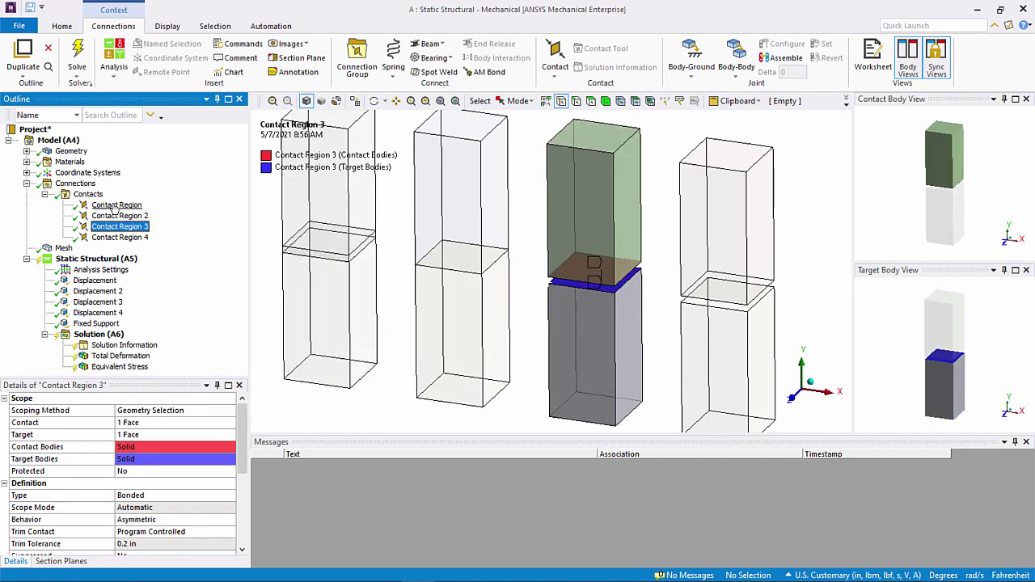
{"action": "key", "text": "Down"}
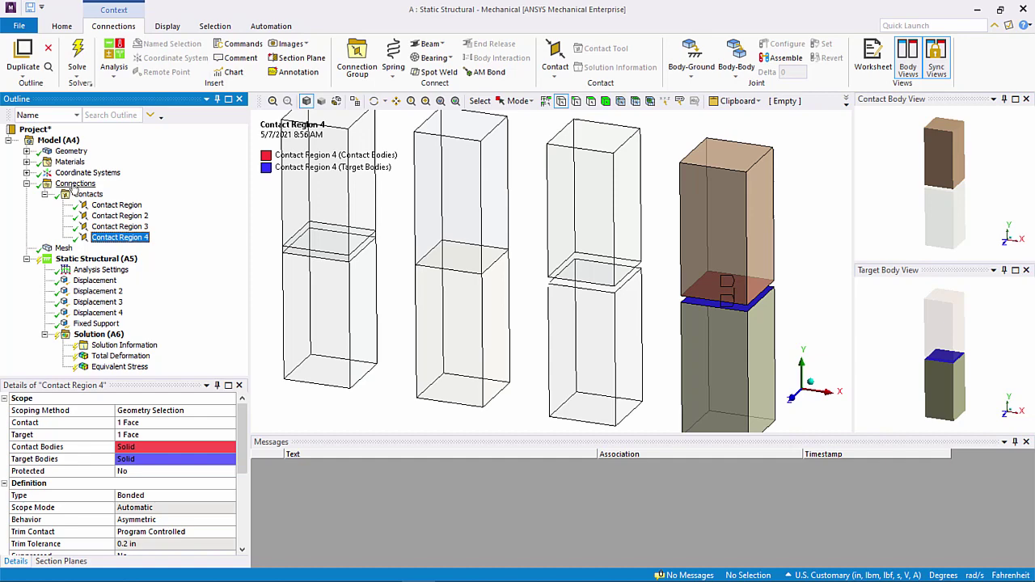
Insert a Contact Tool under Connections listing all four contacts.
{"action": "left_click", "coordinate": [72, 185]}
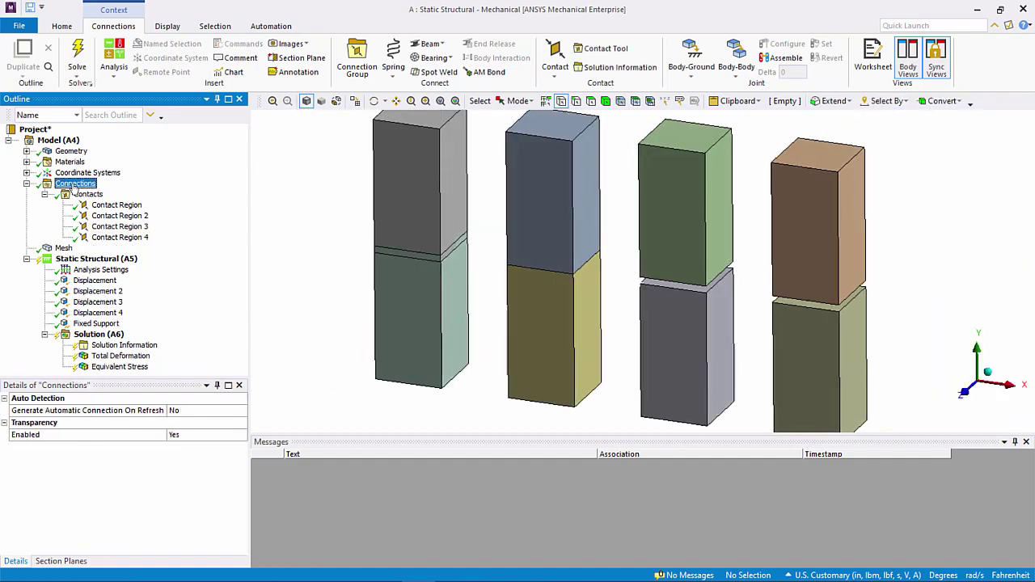
{"action": "right_click", "coordinate": [72, 185]}
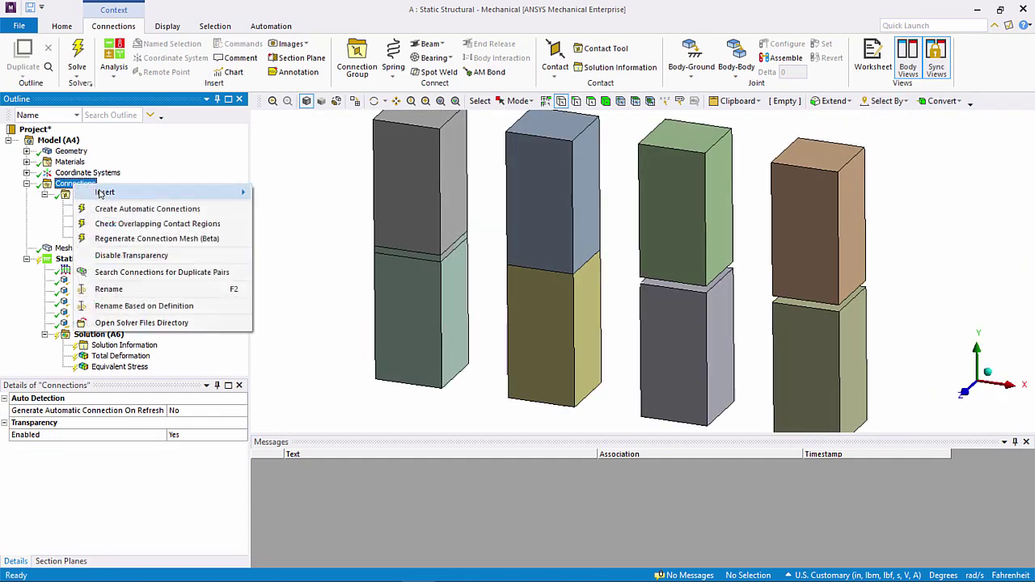
{"action": "mouse_move", "coordinate": [105, 193]}
{"action": "left_click", "coordinate": [316, 244]}
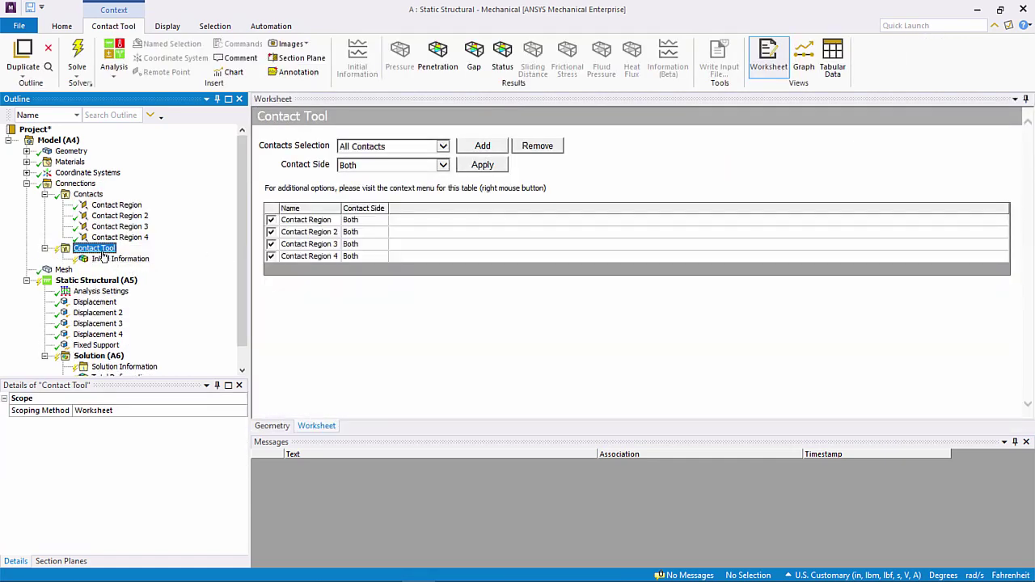
Generate initial contact results from the Contact Tool and view the Initial Information table.
{"action": "right_click", "coordinate": [103, 251]}
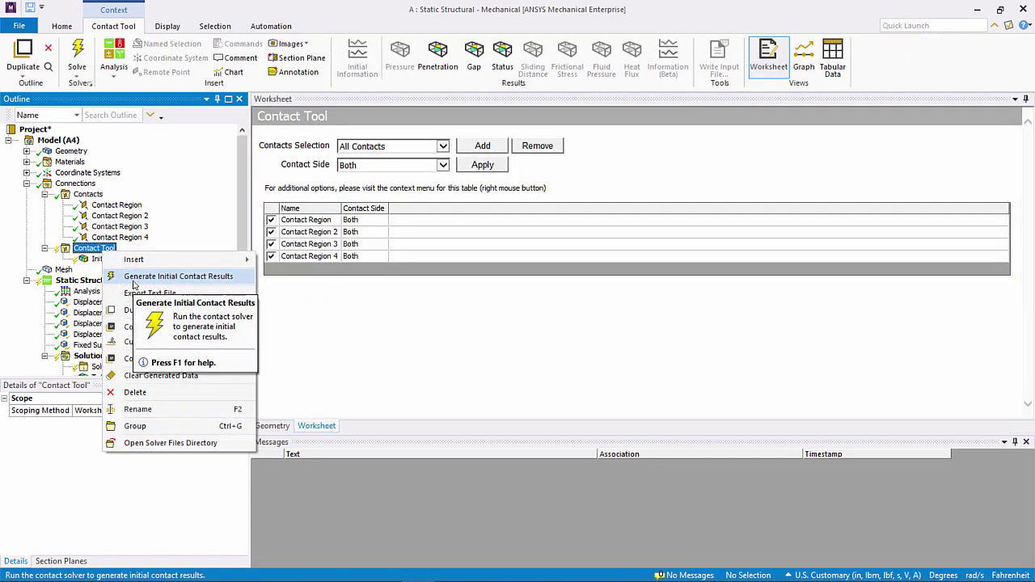
{"action": "left_click", "coordinate": [135, 279]}
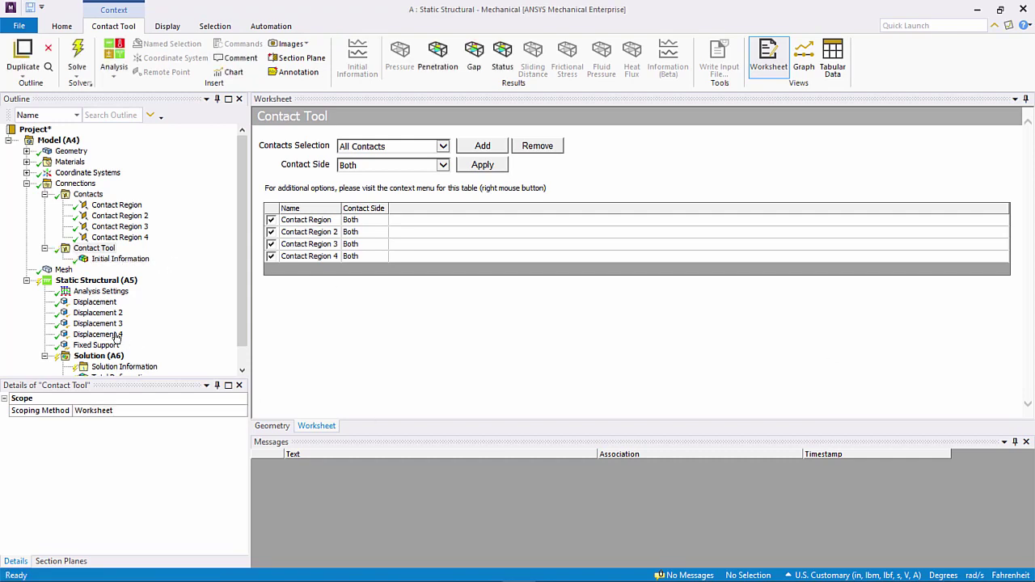
{"action": "left_click", "coordinate": [100, 260]}
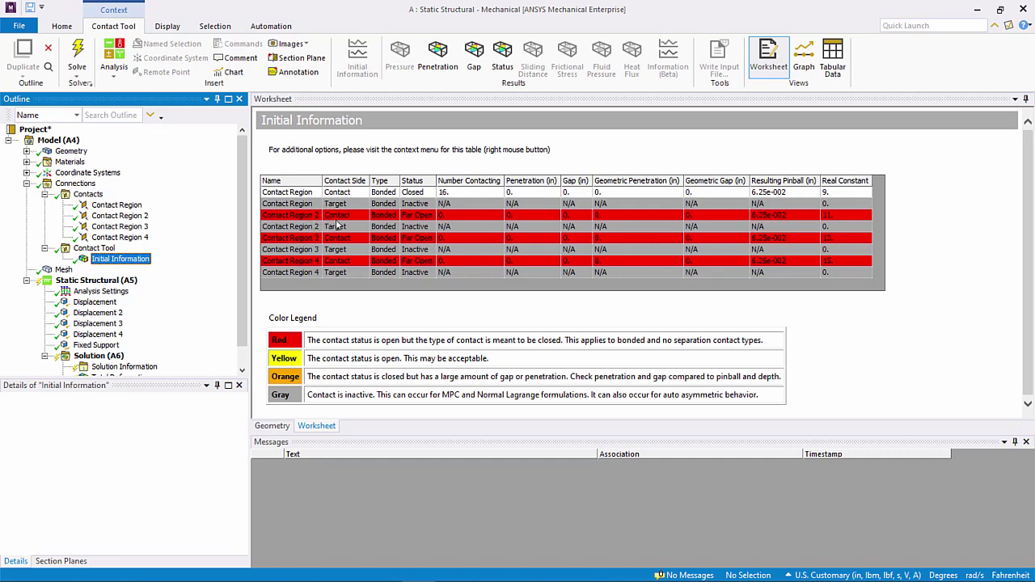
Jump from the far-open Contact Region 2 row to its definition in the tree.
{"action": "left_click", "coordinate": [351, 216]}
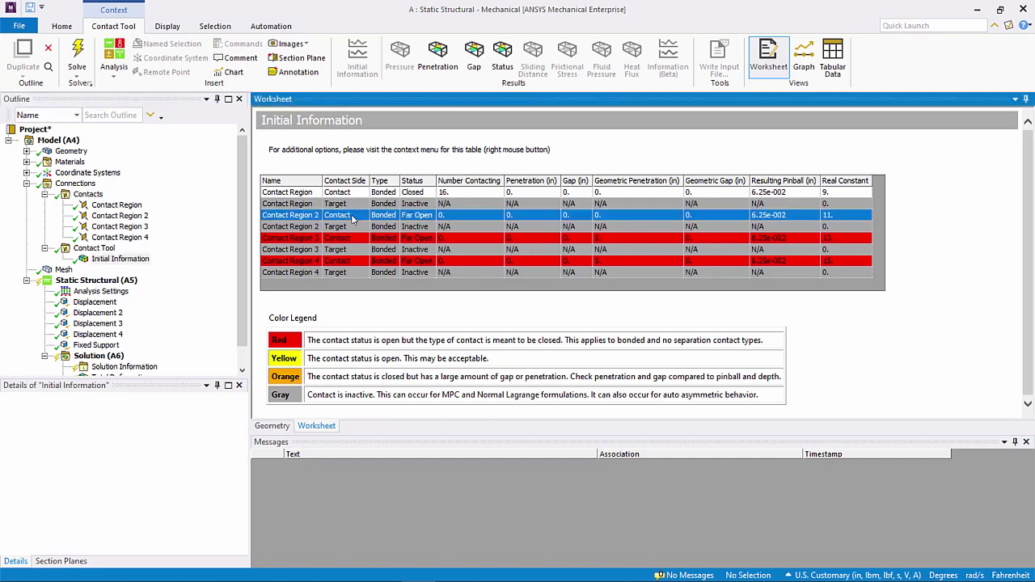
{"action": "right_click", "coordinate": [352, 218]}
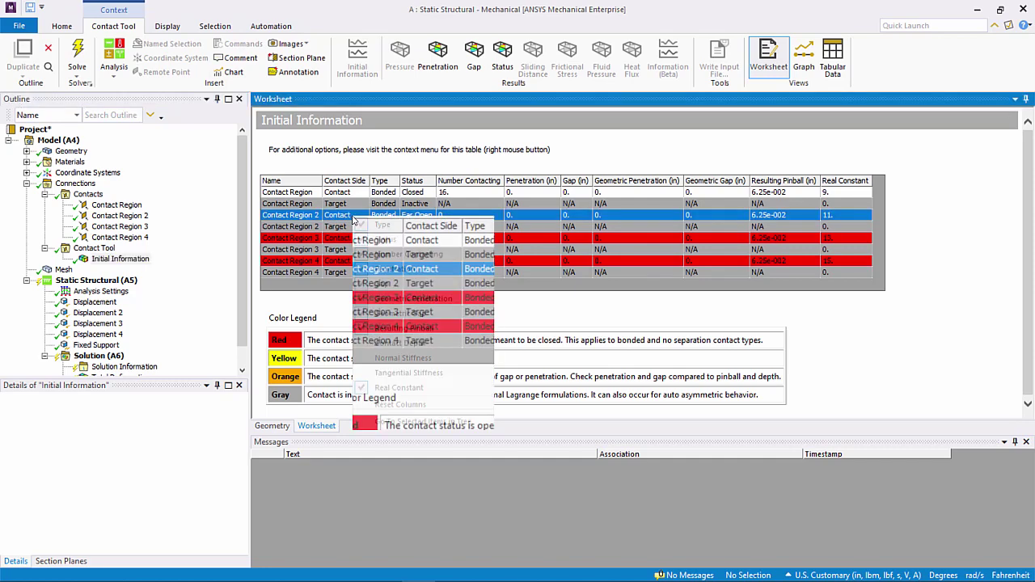
{"action": "left_click", "coordinate": [435, 421]}
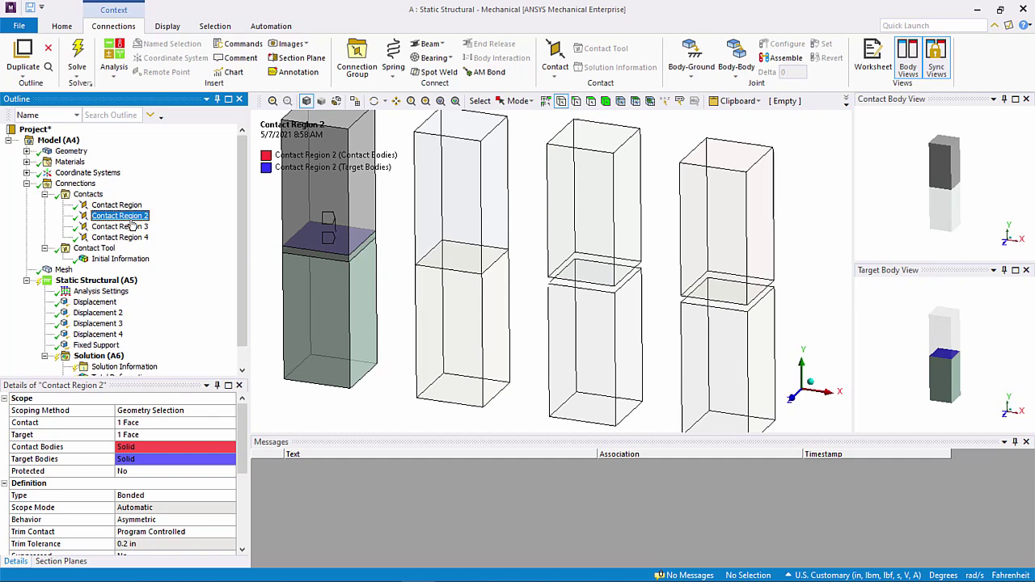
Select Contact Regions 2 and 3 together and set Pinball Region to Radius of 0.15 in.
{"action": "left_click", "coordinate": [128, 227], "text": "ctrl"}
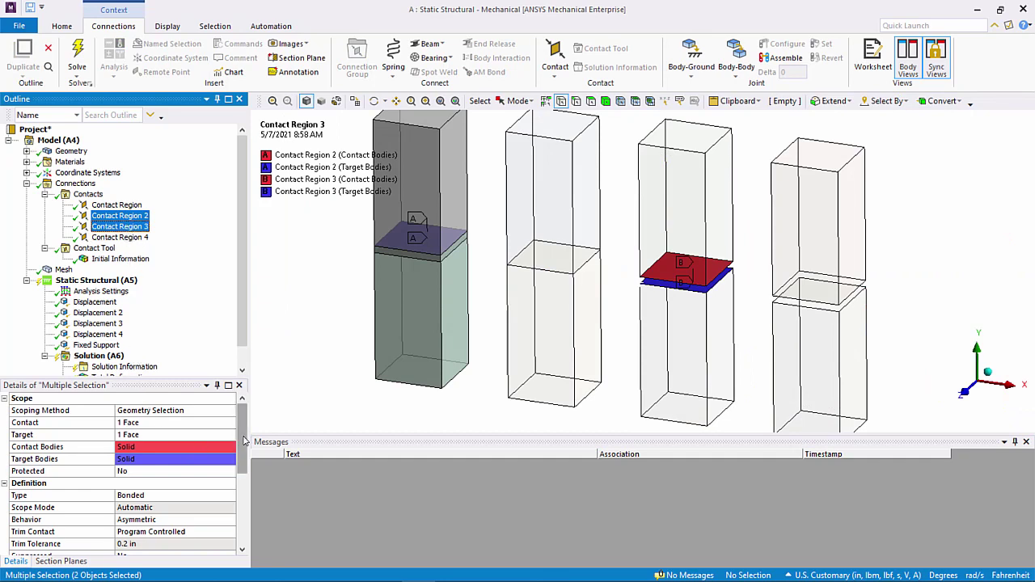
{"action": "left_click_drag", "start_coordinate": [243, 442], "coordinate": [250, 515]}
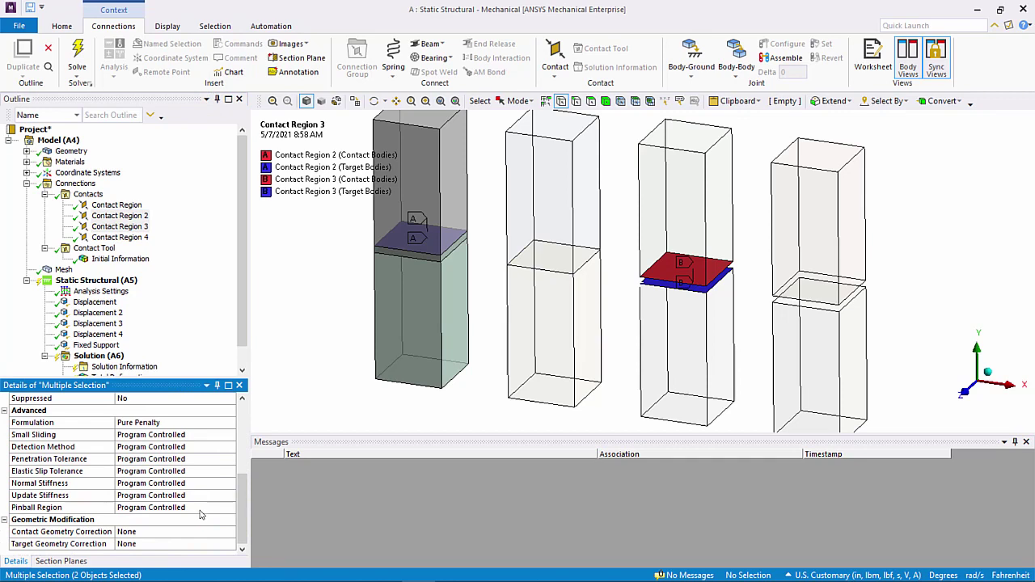
{"action": "left_click", "coordinate": [228, 508]}
{"action": "left_click", "coordinate": [230, 507]}
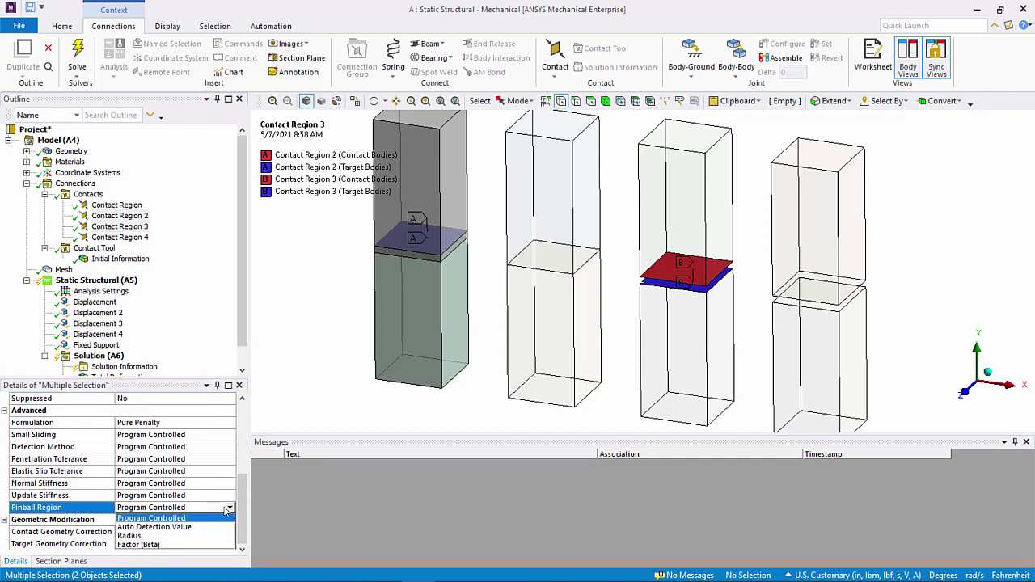
{"action": "left_click", "coordinate": [172, 536]}
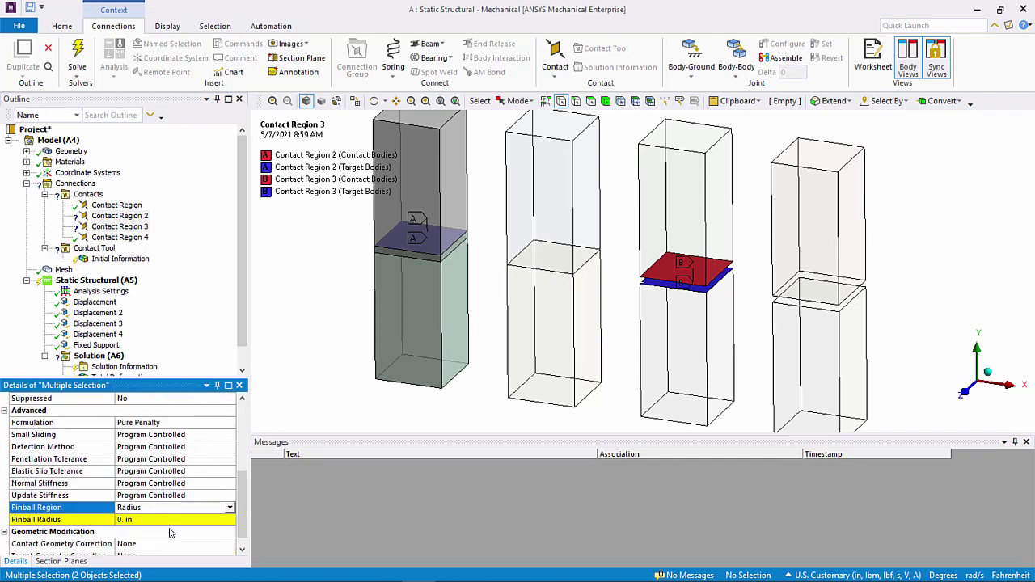
{"action": "left_click", "coordinate": [156, 506]}
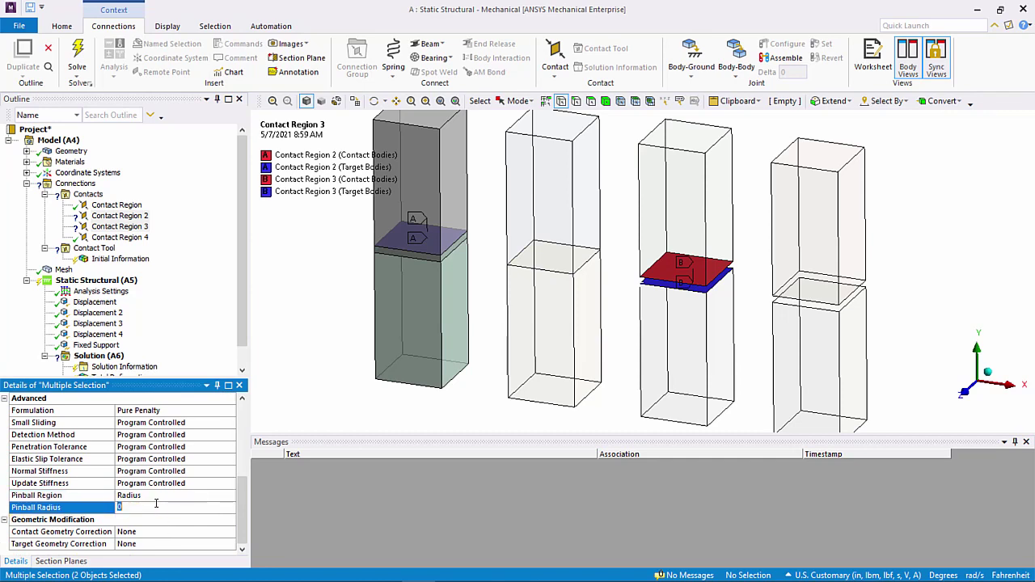
{"action": "type", "text": ".15"}
{"action": "key", "text": "Return"}
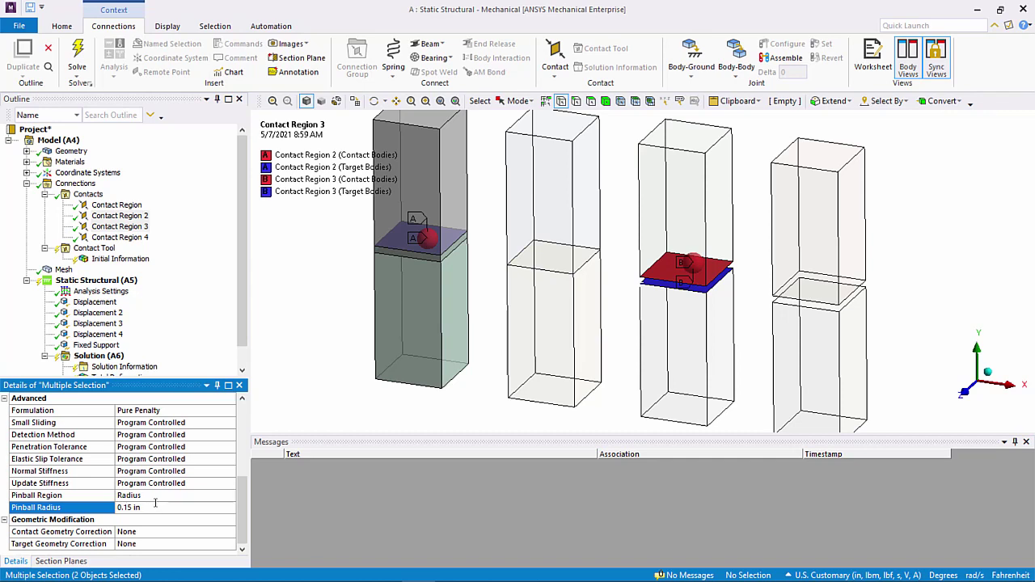
Regenerate the initial contact results so Contact Regions 2 and 3 show closed.
{"action": "left_click", "coordinate": [106, 259]}
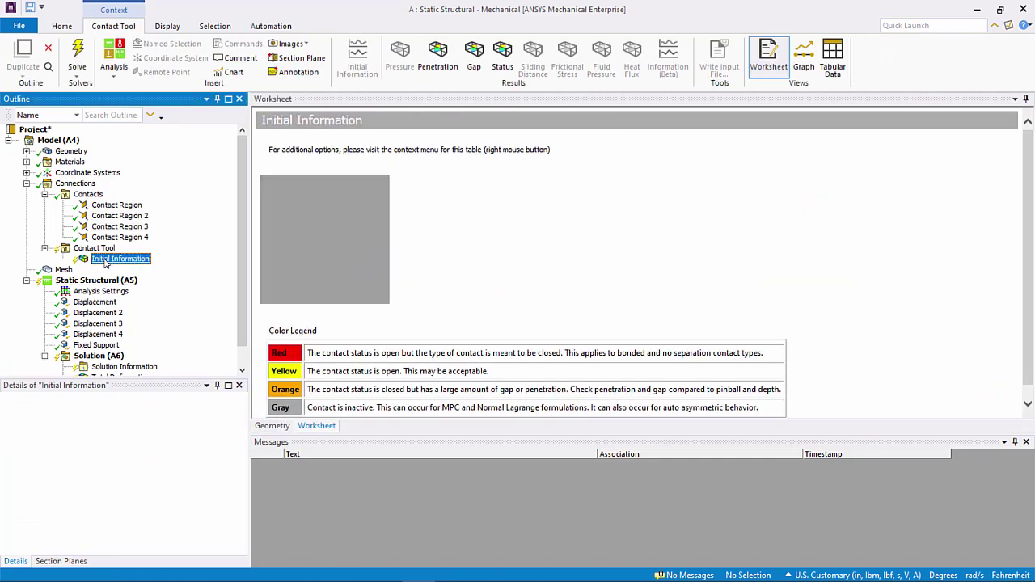
{"action": "right_click", "coordinate": [105, 262]}
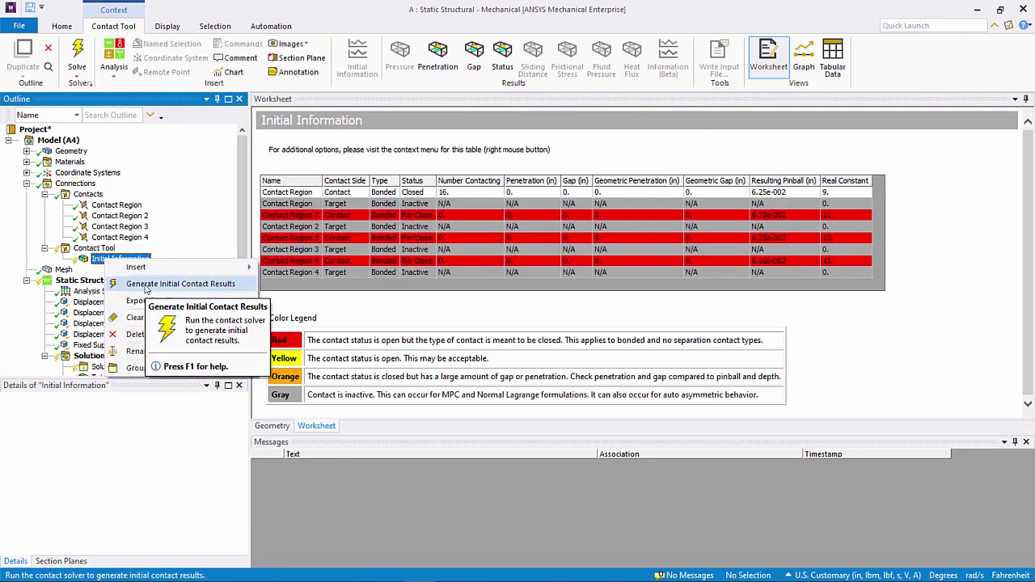
{"action": "left_click", "coordinate": [146, 285]}
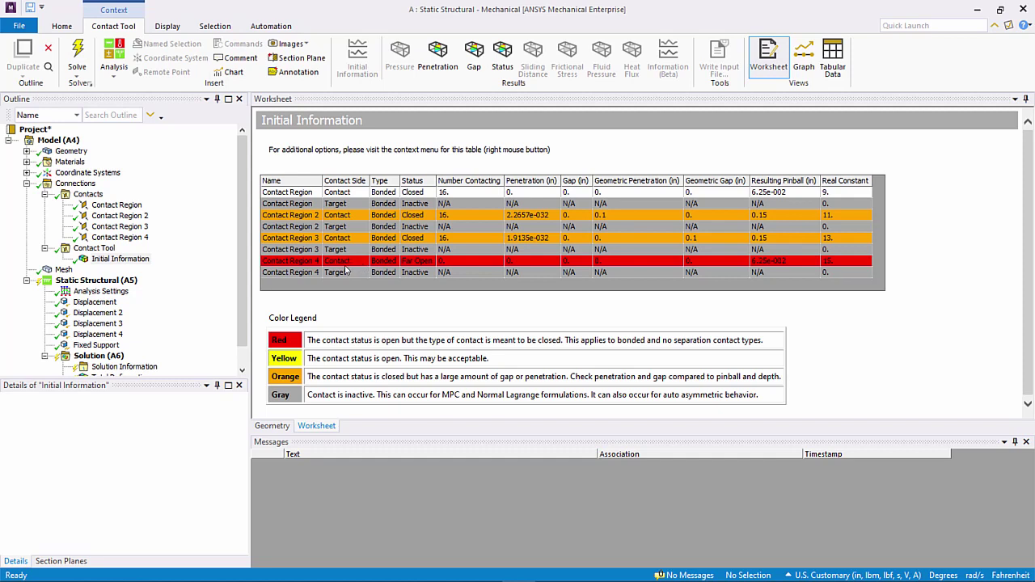
Jump from the still far-open Contact Region 4 row to its definition.
{"action": "left_click", "coordinate": [341, 262]}
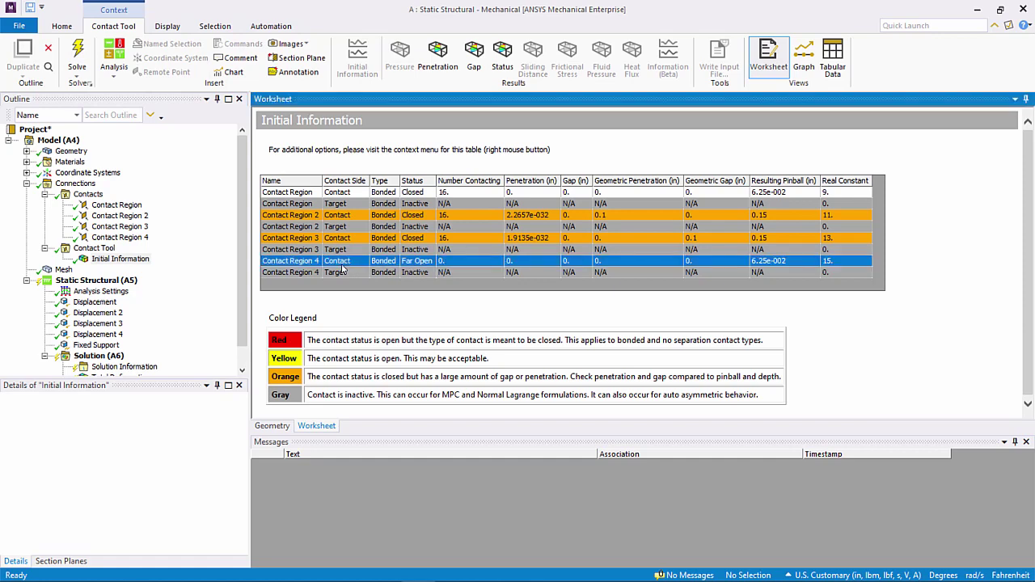
{"action": "right_click", "coordinate": [341, 264]}
{"action": "left_click", "coordinate": [379, 471]}
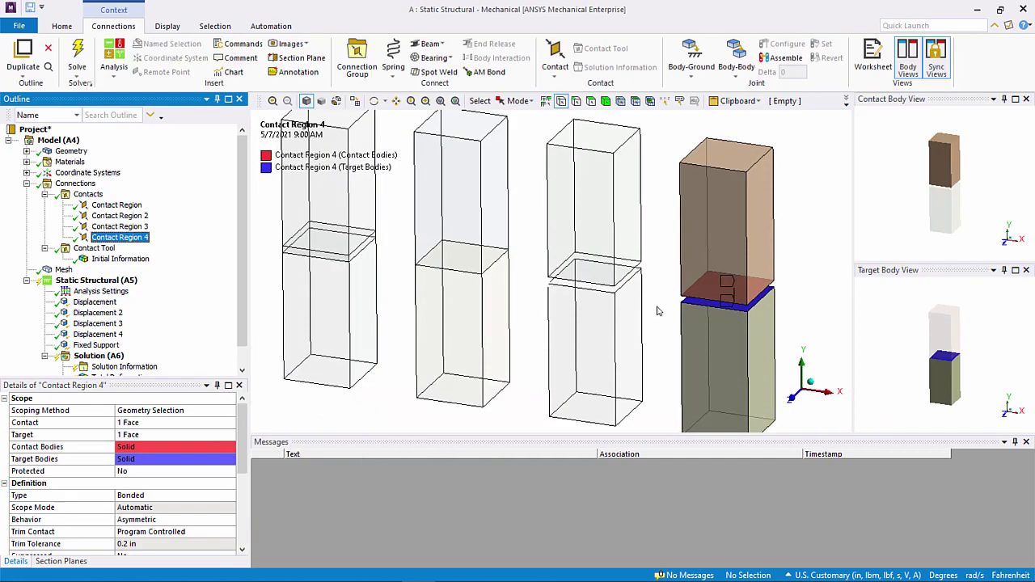
Review the four -0.005 in Y displacement loads and the fixed support, orbiting to see the undersides.
{"action": "left_click", "coordinate": [93, 281]}
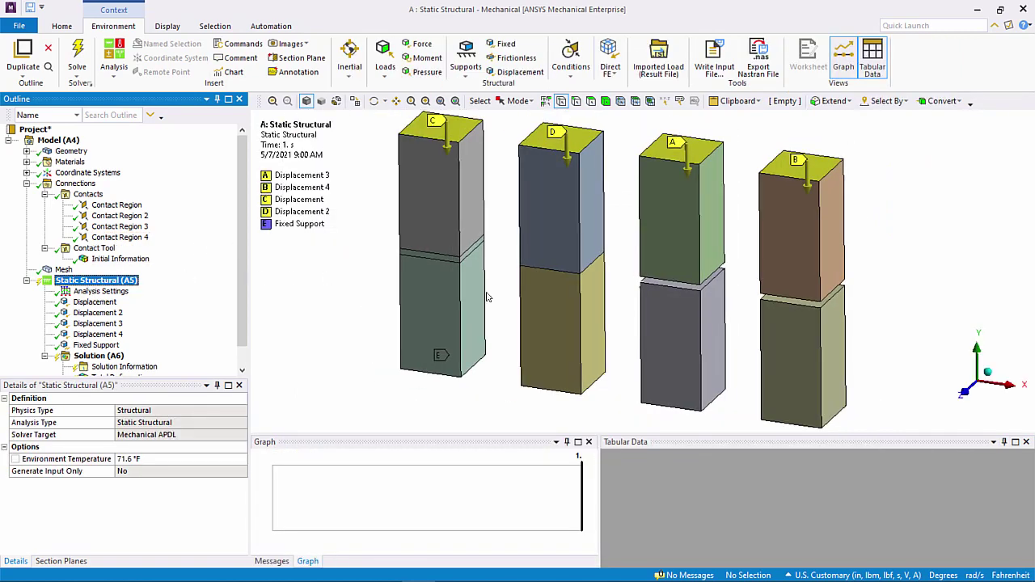
{"action": "left_click", "coordinate": [94, 302]}
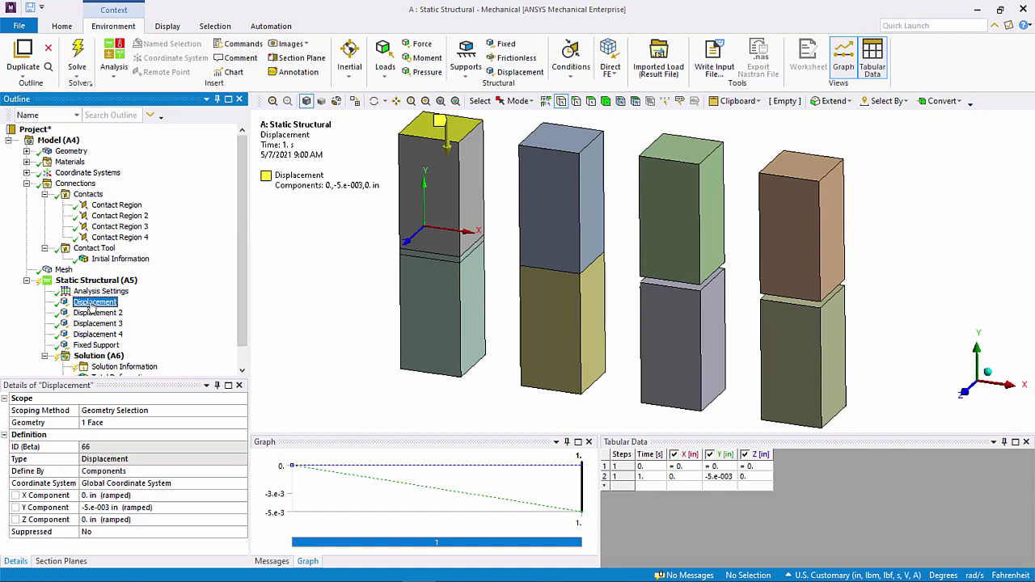
{"action": "key", "text": "Down"}
{"action": "key", "text": "Down"}
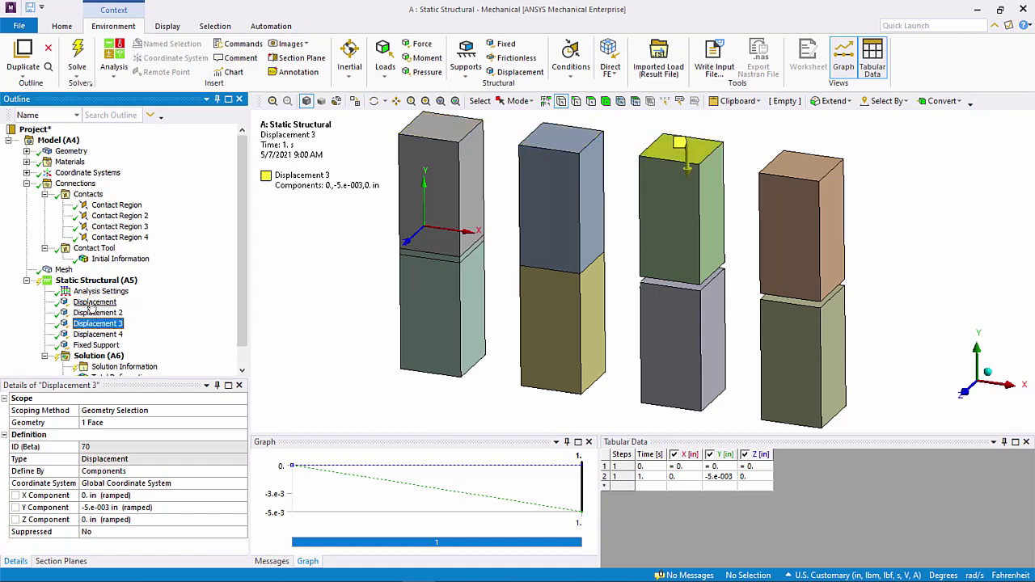
{"action": "key", "text": "Down"}
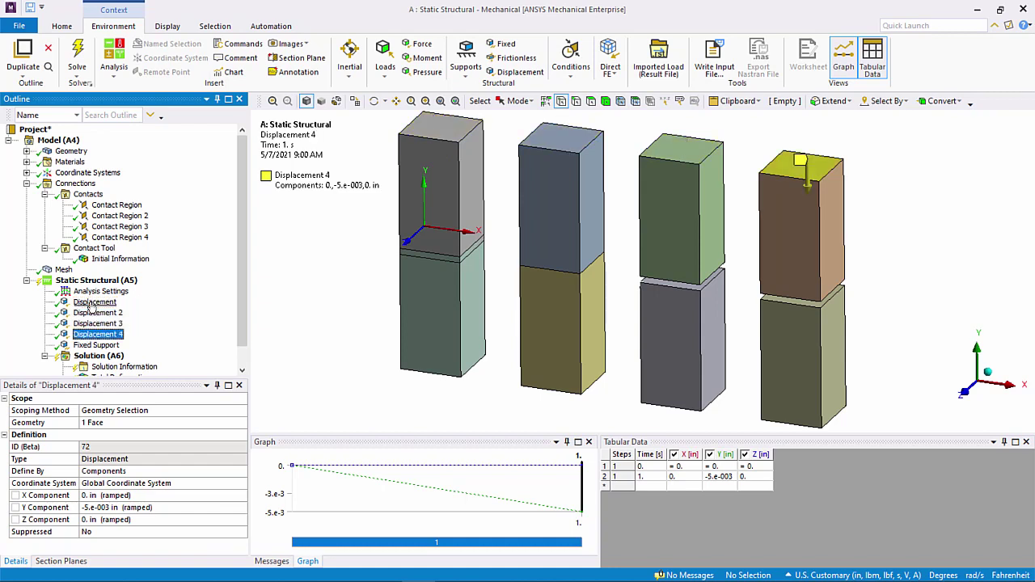
{"action": "key", "text": "Down"}
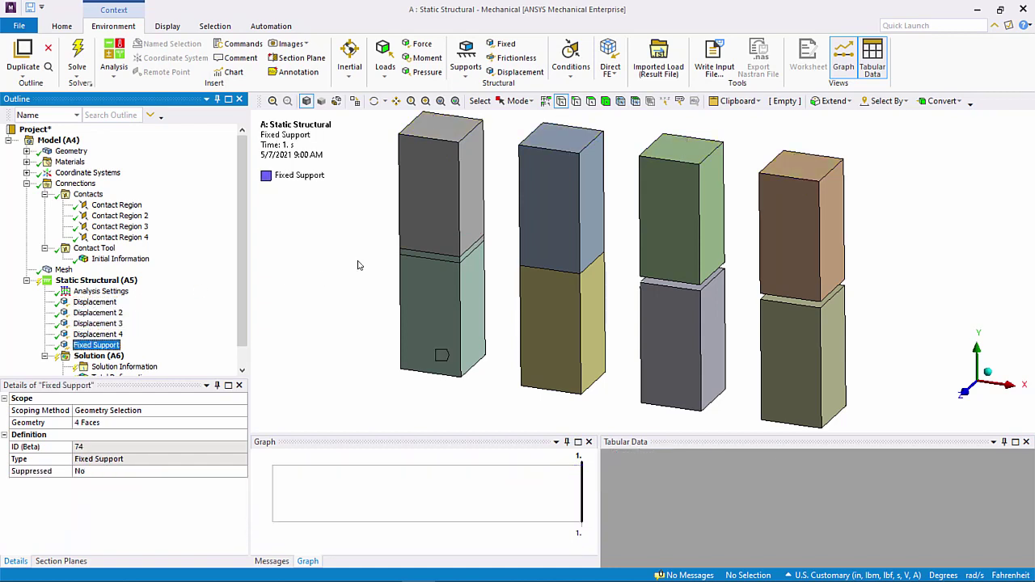
{"action": "middle_click_drag", "start_coordinate": [602, 253], "coordinate": [605, 190]}
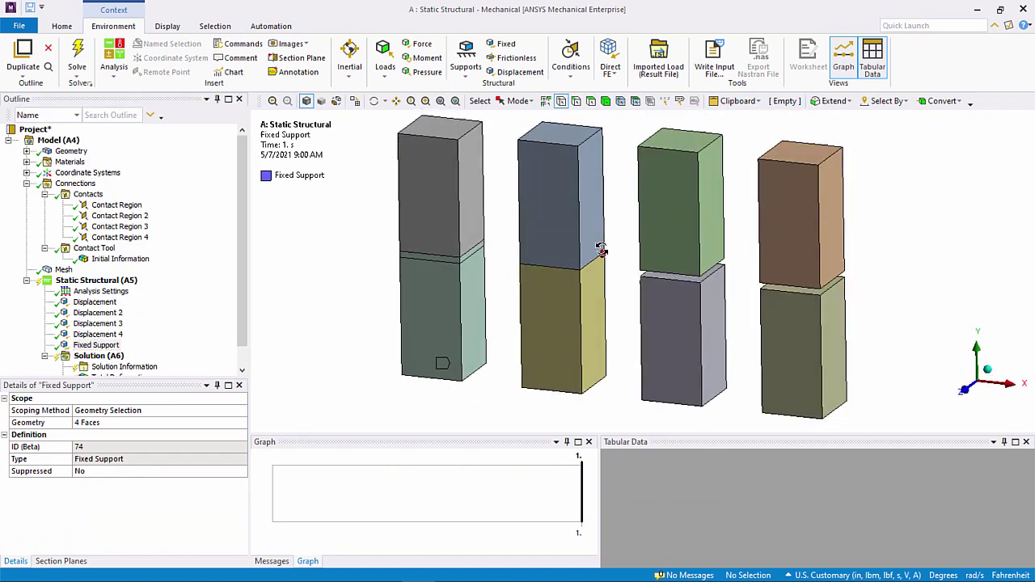
{"action": "scroll", "coordinate": [95, 284], "scroll_direction": "down", "scroll_amount": 1}
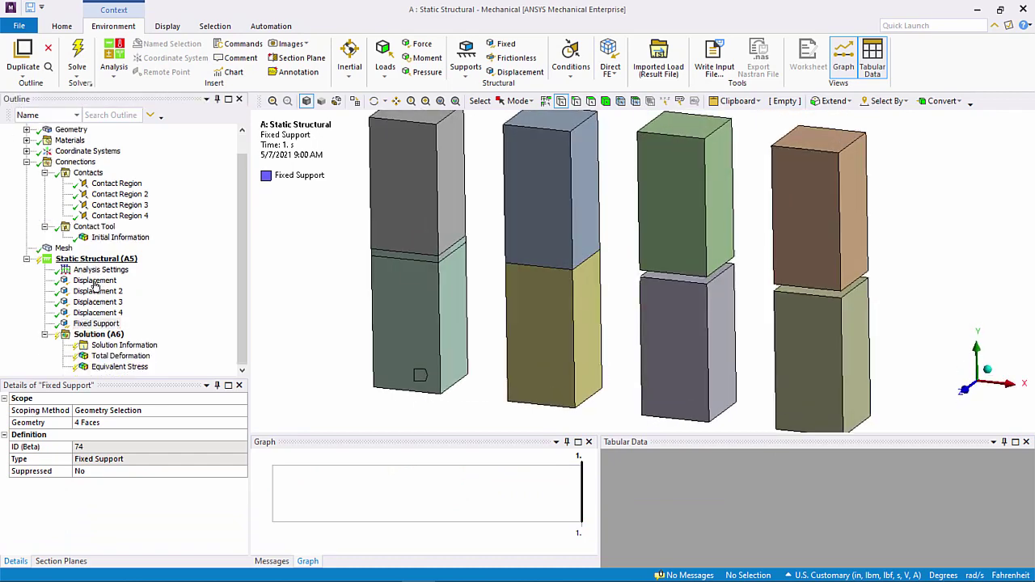
Solve Solution (A6) and display the total deformation, ranging 0 to 0.005 in.
{"action": "left_click", "coordinate": [98, 334]}
{"action": "right_click", "coordinate": [98, 337]}
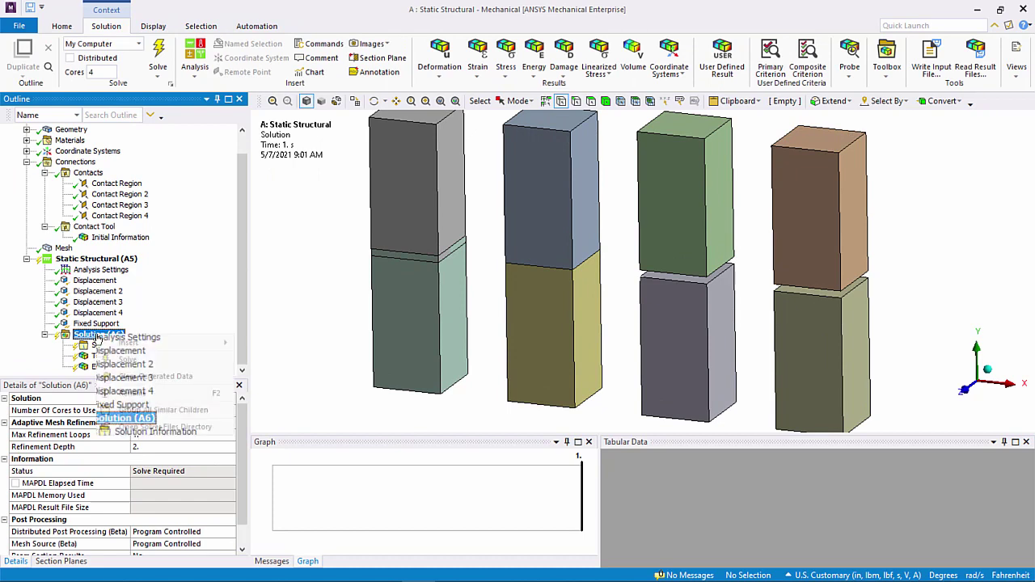
{"action": "left_click", "coordinate": [128, 359]}
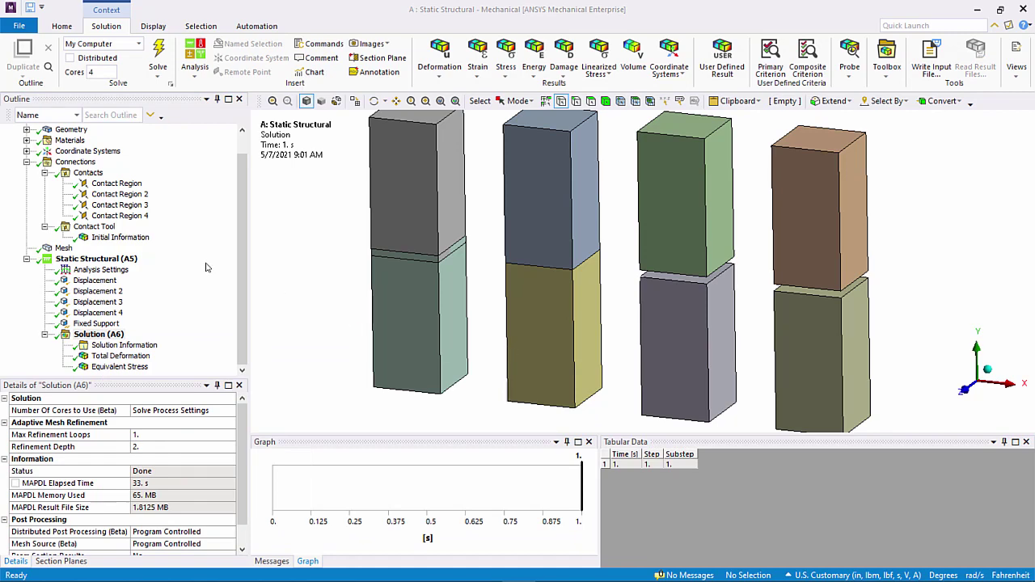
{"action": "left_click", "coordinate": [118, 357]}
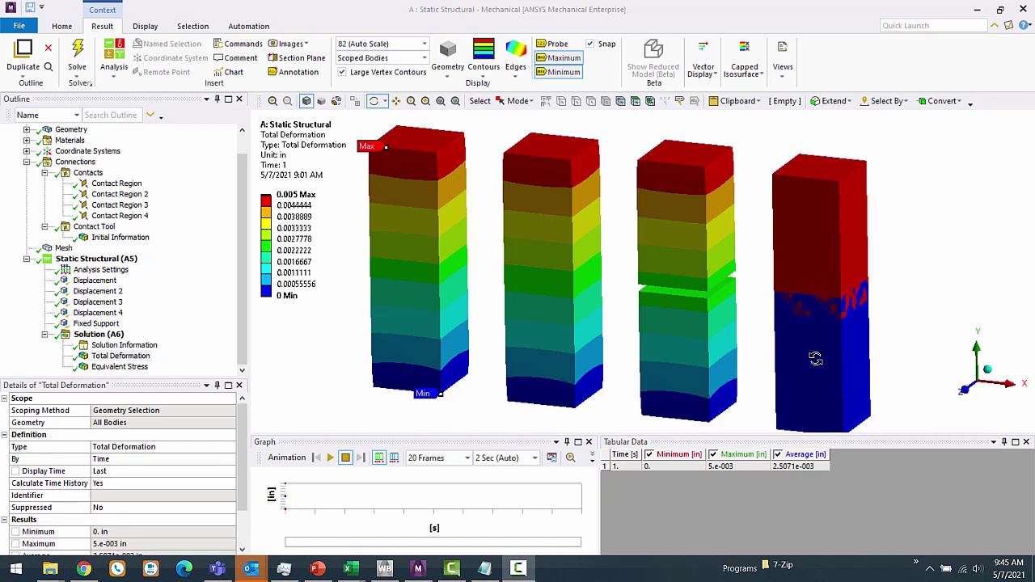
Select the Equivalent Stress result under Solution (A6) to view the von Mises contour.
{"action": "left_click", "coordinate": [109, 367]}
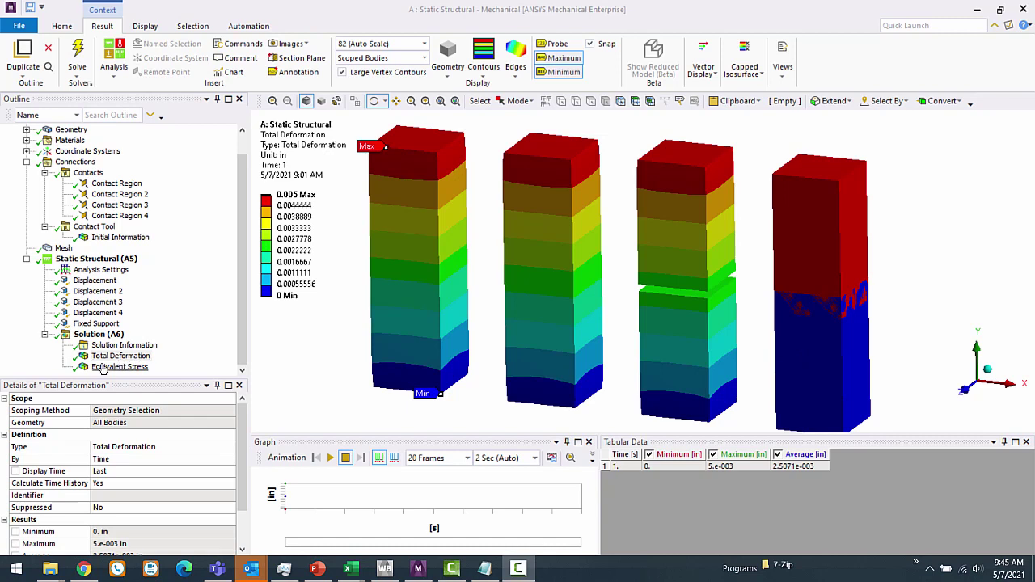